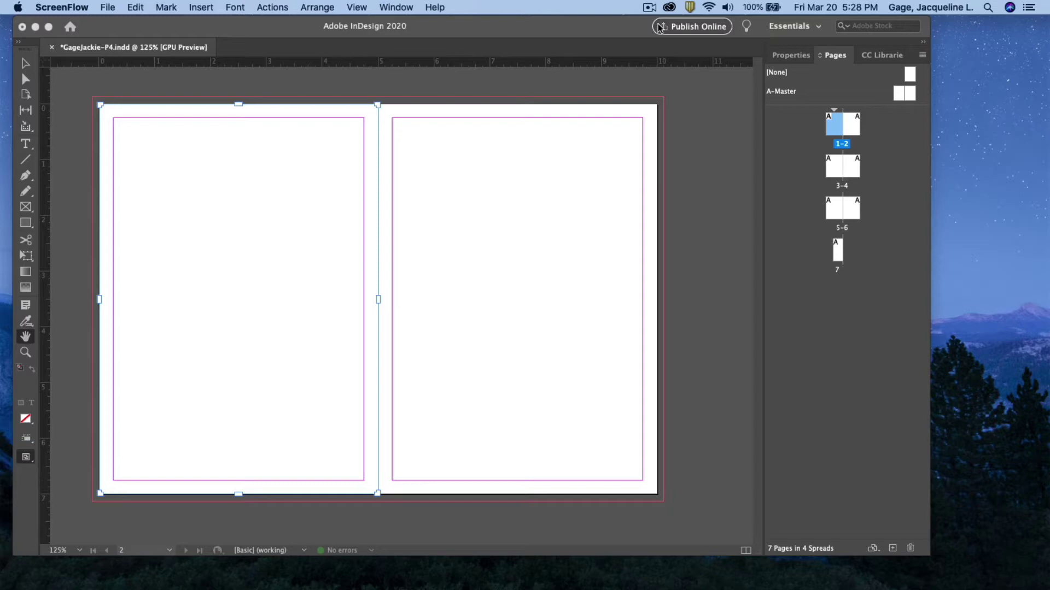
# Start a new document from the Home screen, pick the Print presets, and open the Units list
pyautogui.click(649, 7)
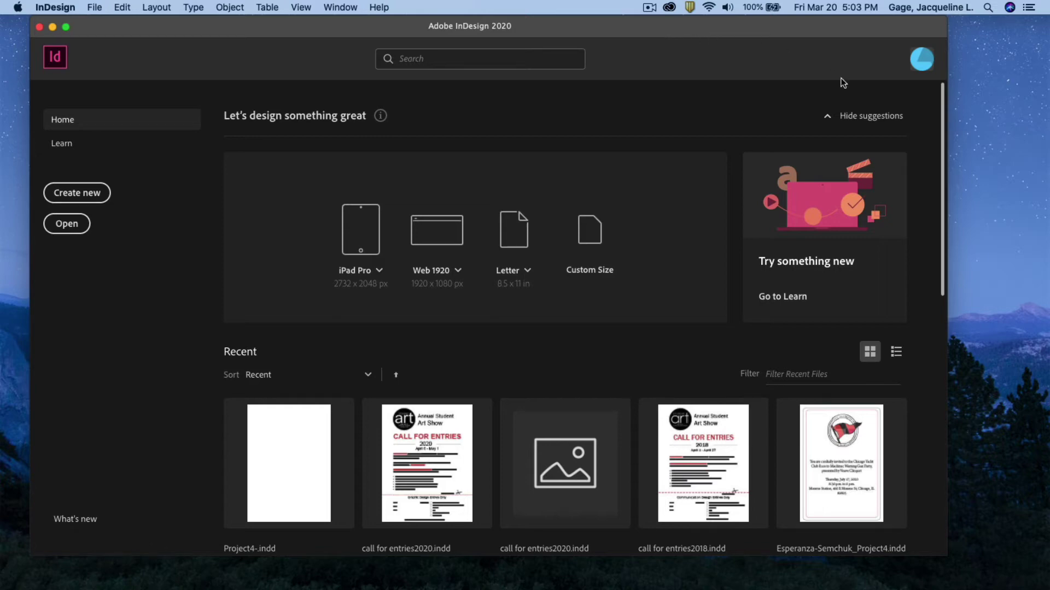
pyautogui.click(93, 195)
pyautogui.click(85, 193)
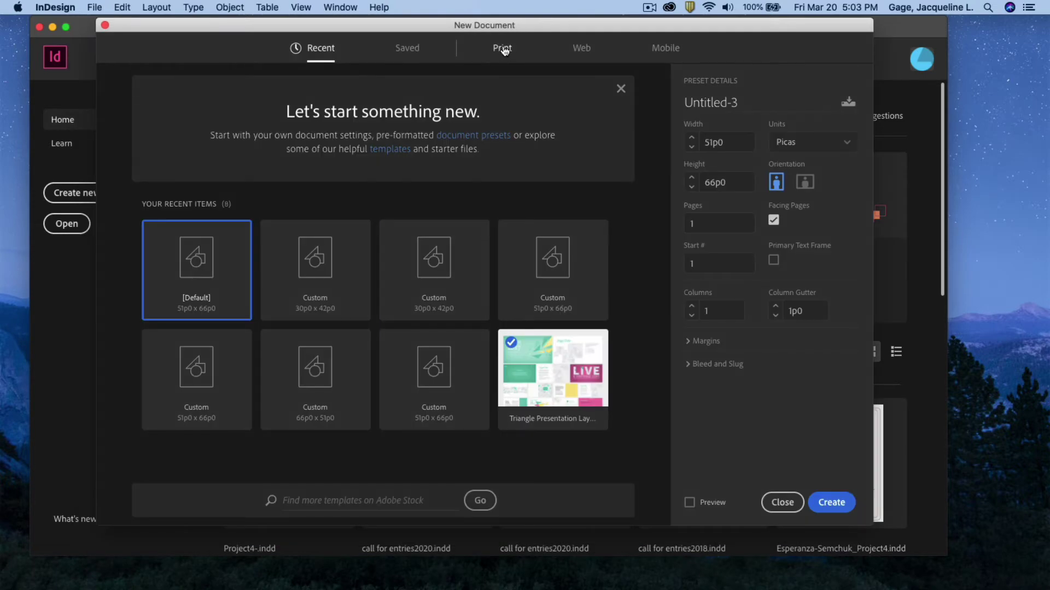
pyautogui.click(503, 49)
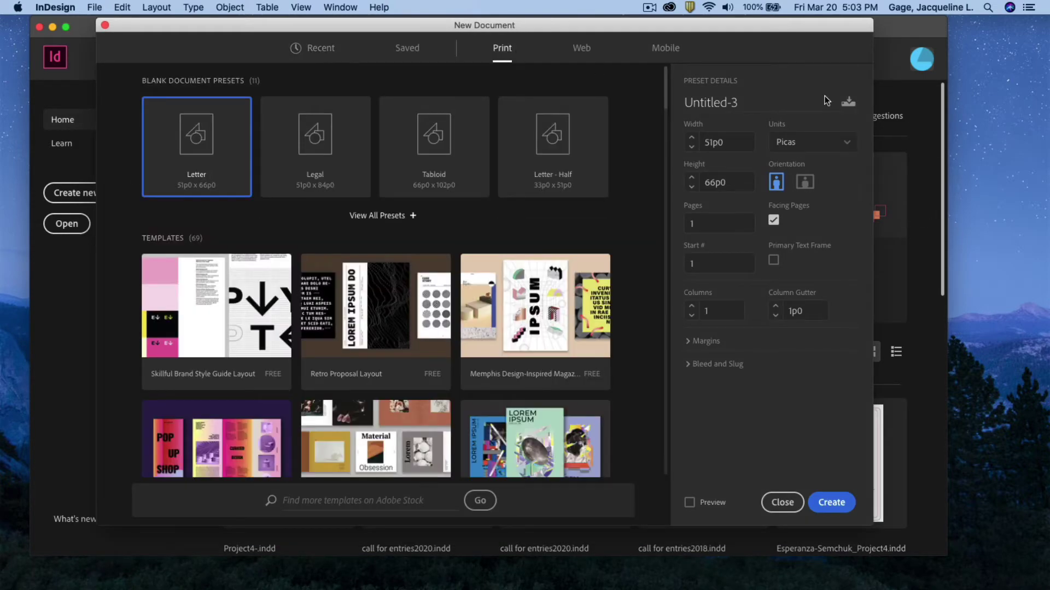
pyautogui.click(844, 146)
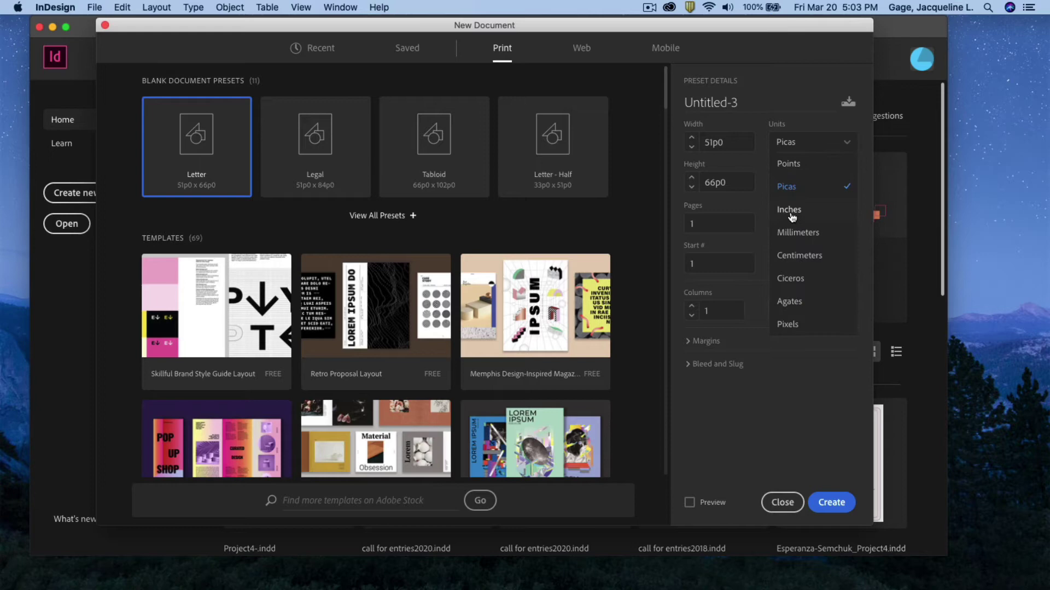
# Set the document to Inches with a 5 × 7 in page size and 7 pages
pyautogui.click(791, 213)
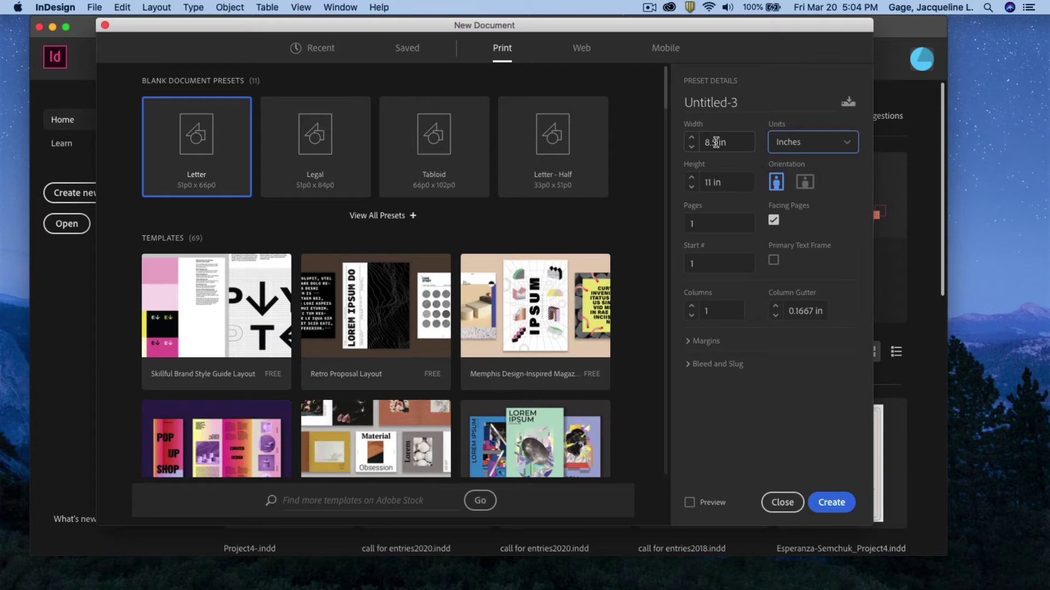
pyautogui.click(713, 142)
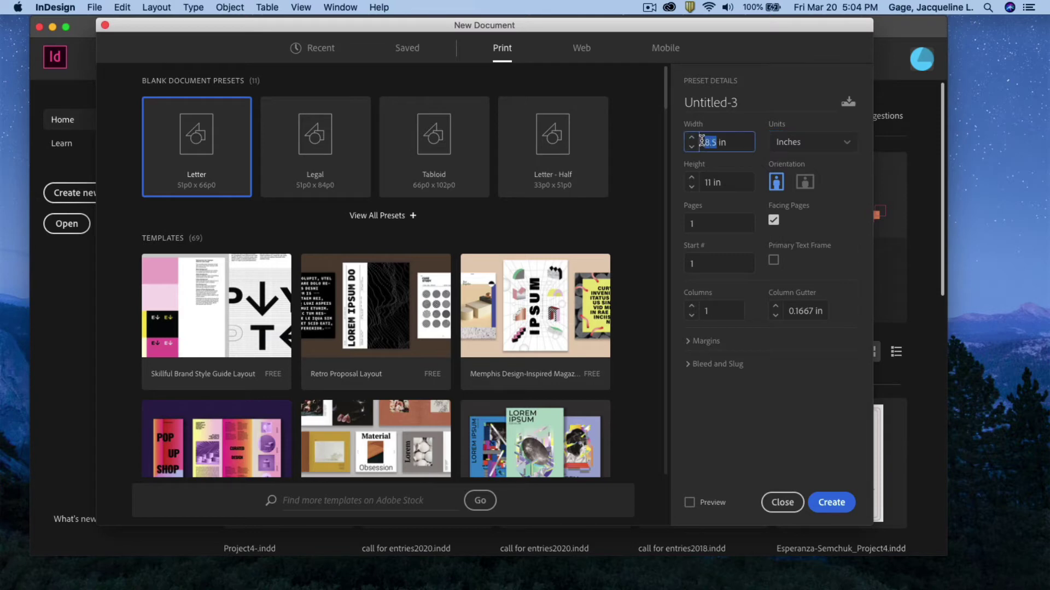
pyautogui.write('5')
pyautogui.press('Tab')
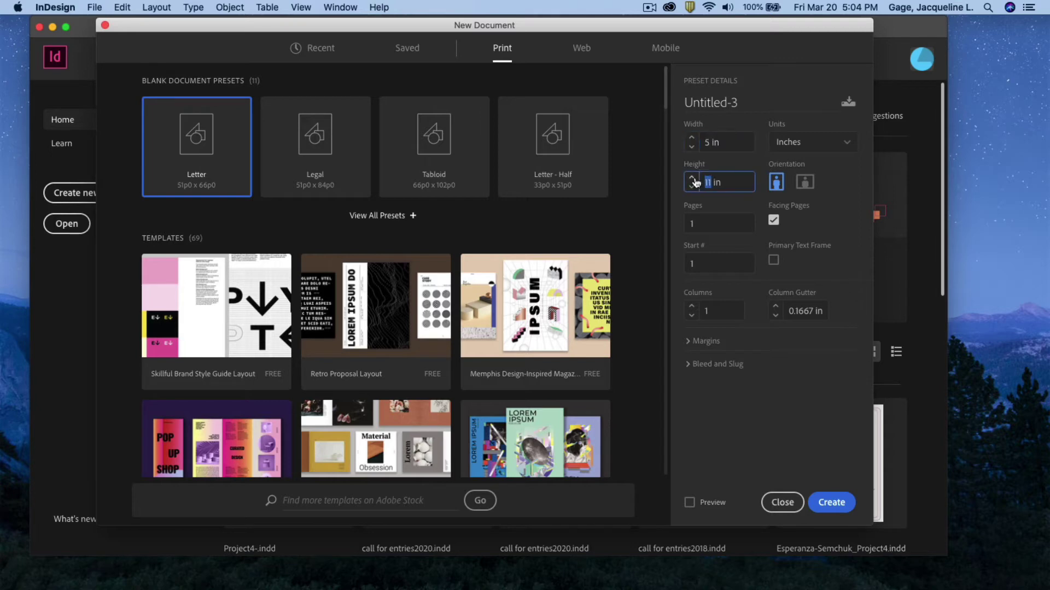
pyautogui.write('7')
pyautogui.moveTo(693, 223); pyautogui.dragTo(687, 221)
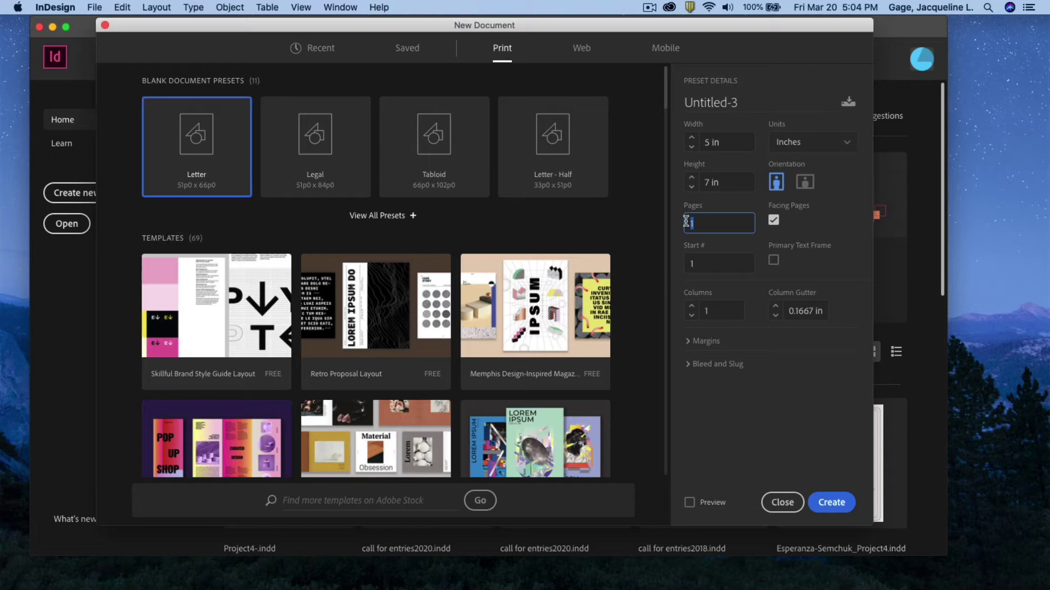
pyautogui.write('7')
# Lower the linked margins to 0.25 in on all sides
pyautogui.click(688, 341)
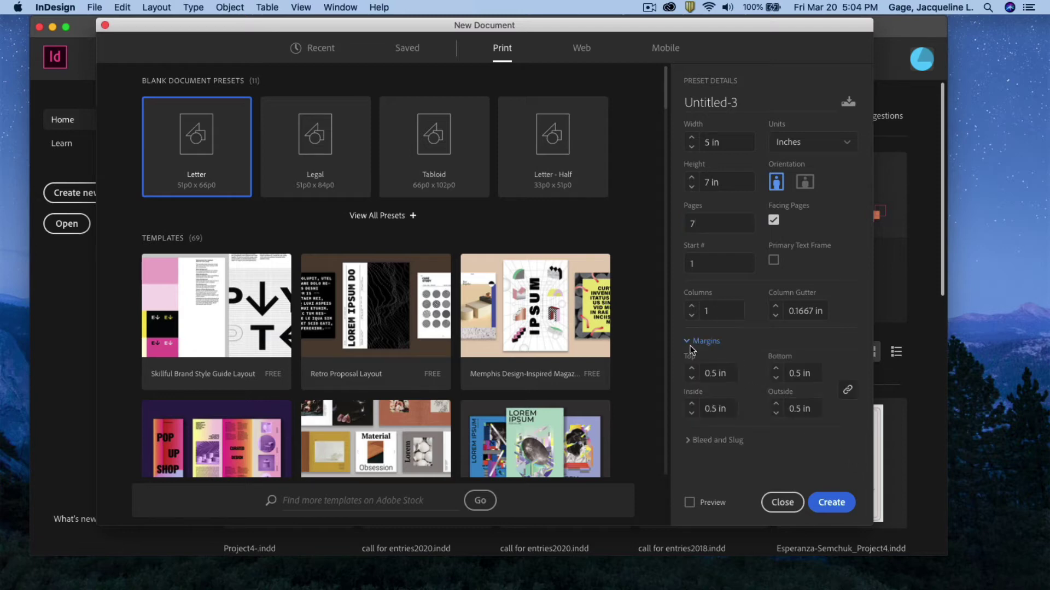
pyautogui.click(691, 378)
pyautogui.click(691, 378)
# Apply a linked 0.125 in bleed to all four sides and create the document
pyautogui.click(710, 377)
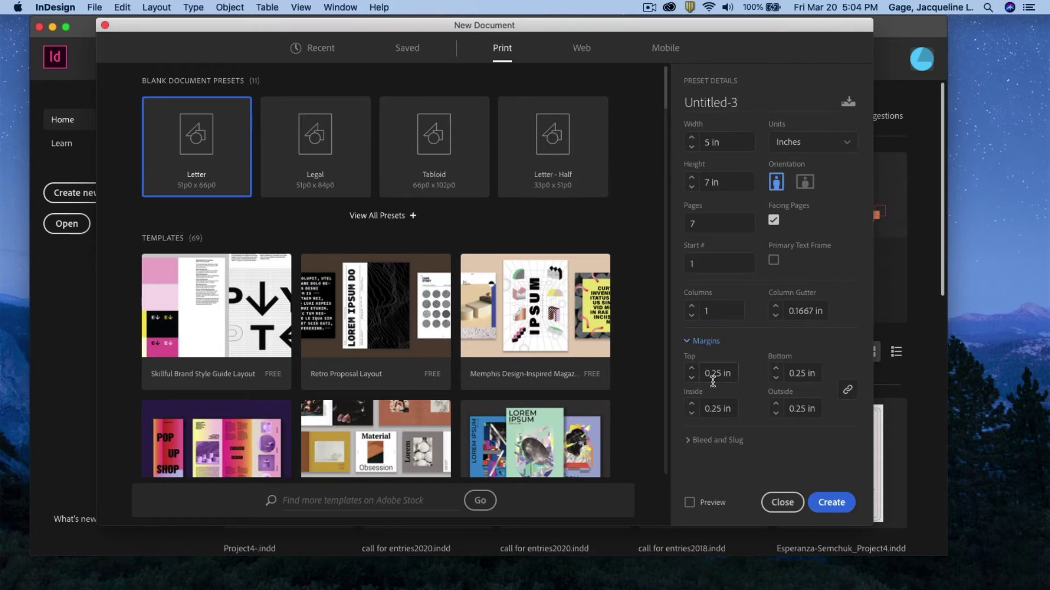
pyautogui.click(692, 441)
pyautogui.scroll(-3, 689, 446)
pyautogui.scroll(-2, 690, 445)
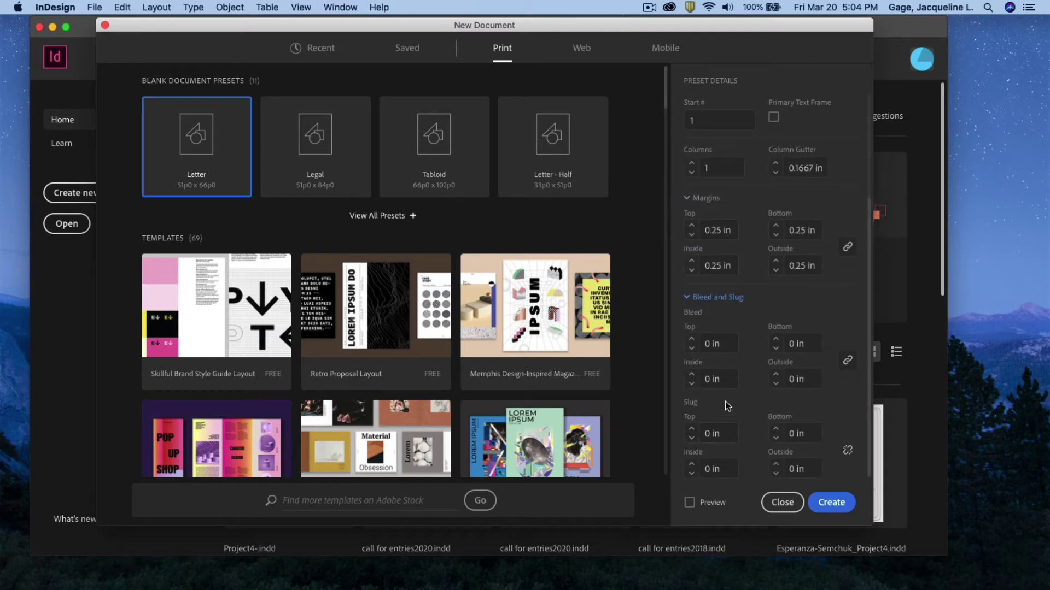
pyautogui.click(716, 344)
pyautogui.write('.1')
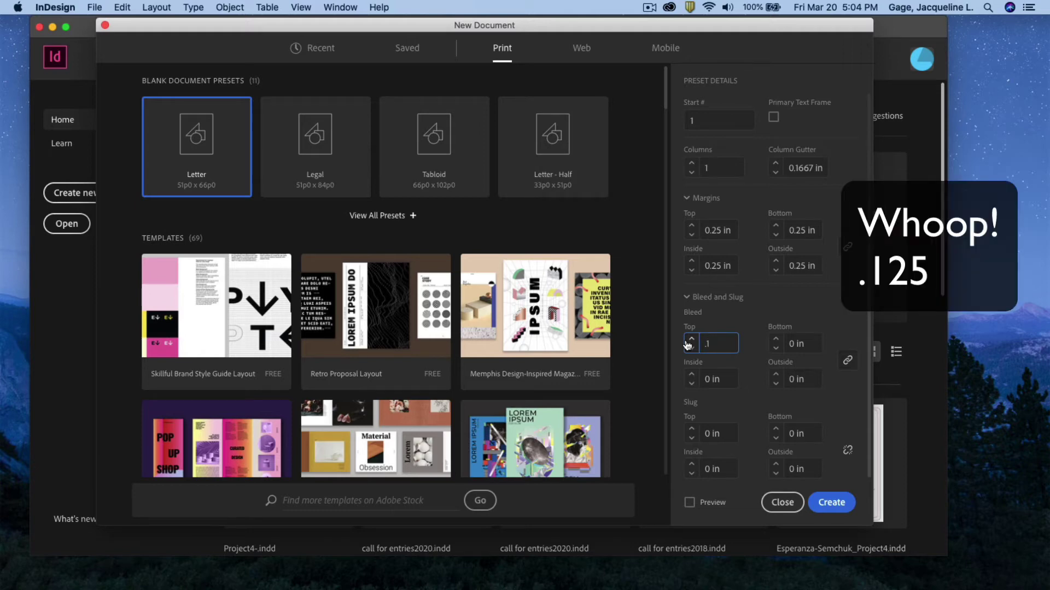
pyautogui.write('25')
pyautogui.click(848, 362)
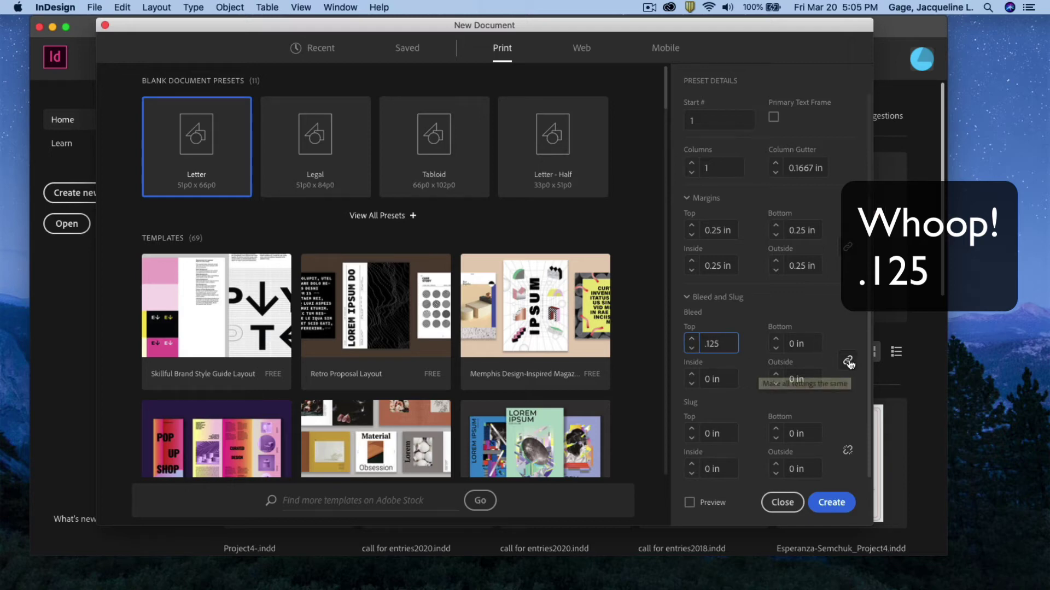
pyautogui.click(827, 505)
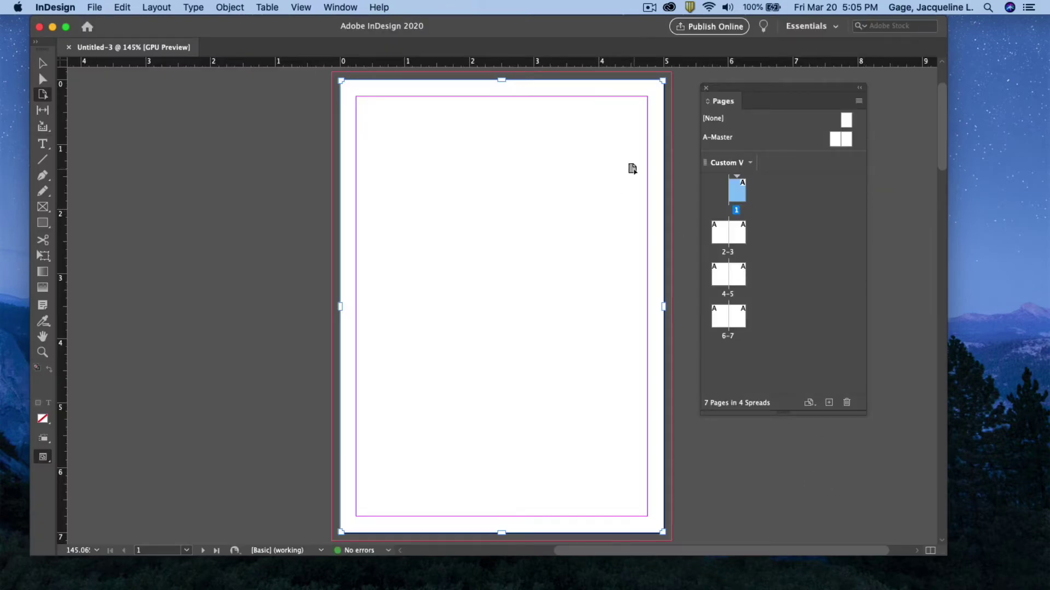
pyautogui.moveTo(729, 94); pyautogui.dragTo(709, 105)
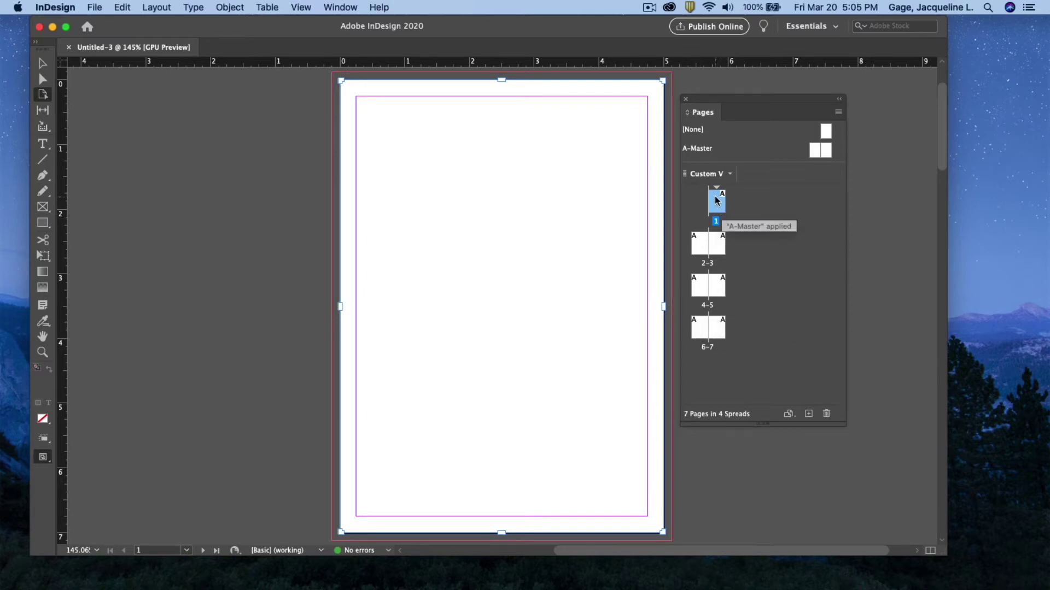
pyautogui.moveTo(716, 202); pyautogui.dragTo(731, 328)
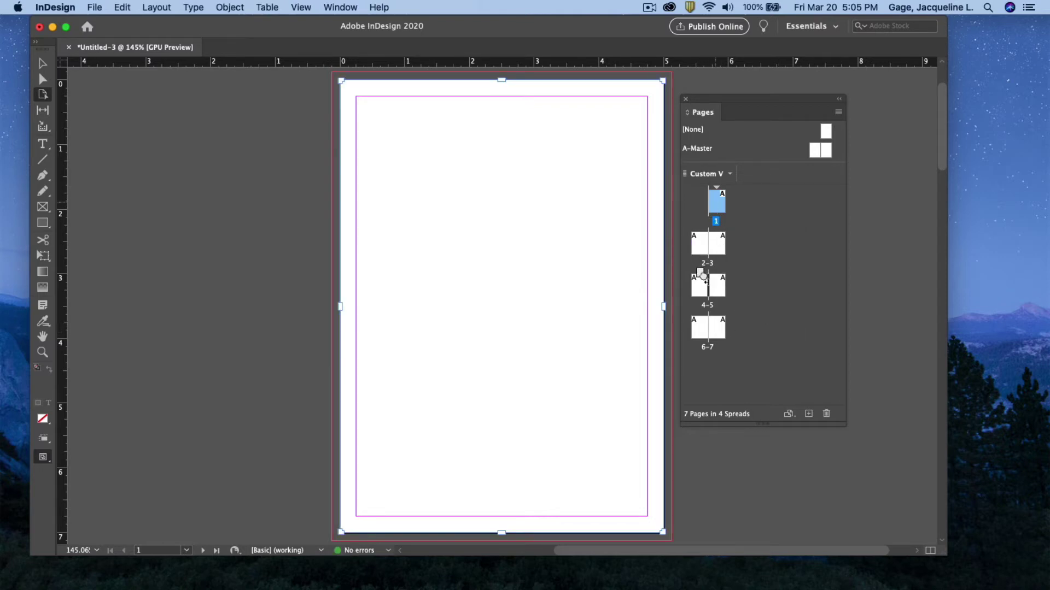
pyautogui.click(702, 283)
pyautogui.click(723, 213)
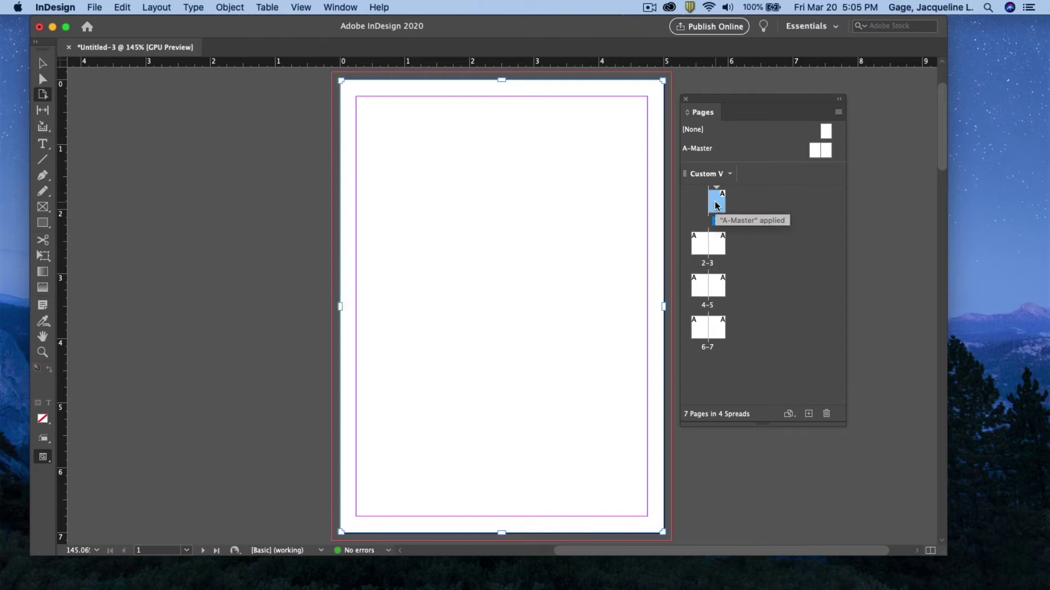
pyautogui.moveTo(723, 215); pyautogui.dragTo(732, 248)
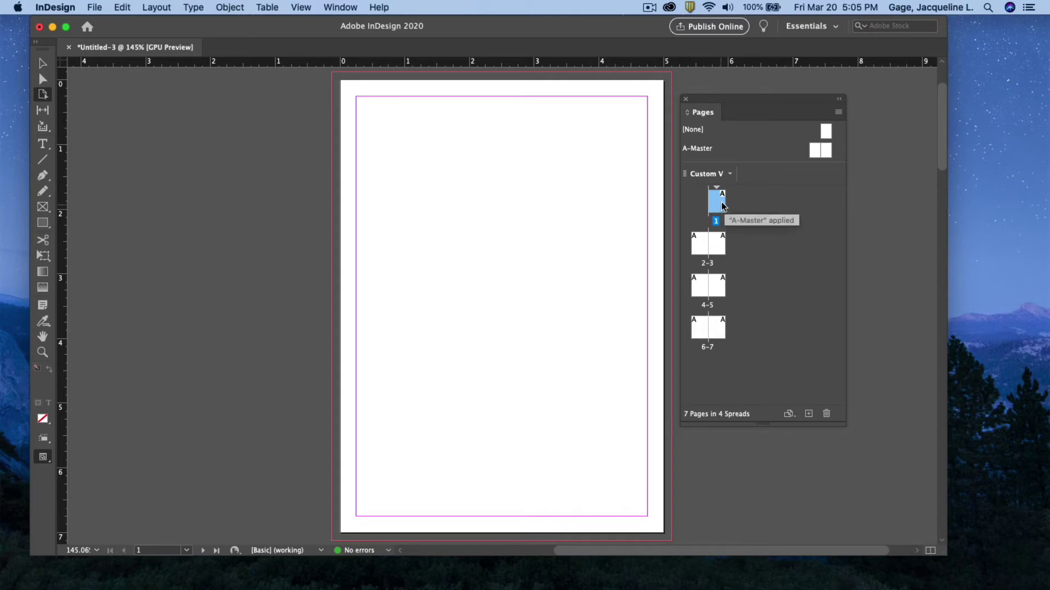
pyautogui.moveTo(714, 101); pyautogui.dragTo(601, 135)
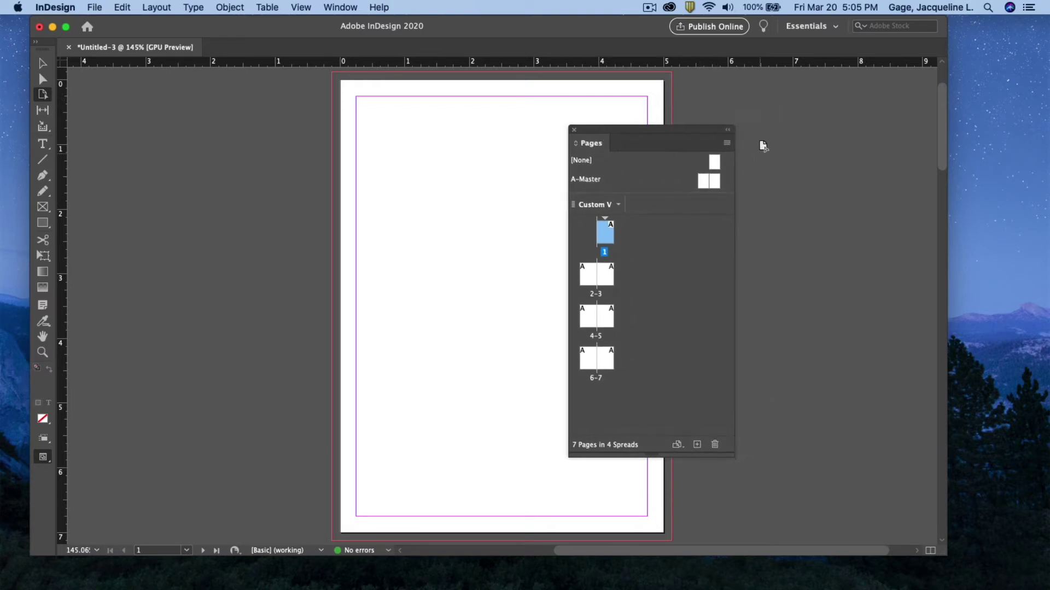
# Turn off Allow Document Pages to Shuffle and delete the lone page 1
pyautogui.click(727, 143)
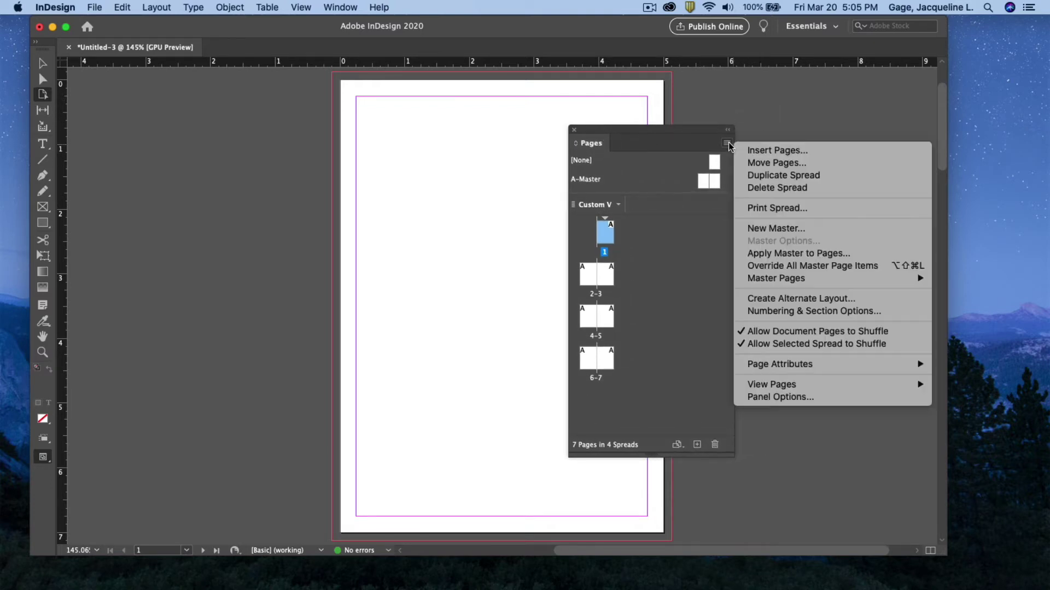
pyautogui.click(830, 332)
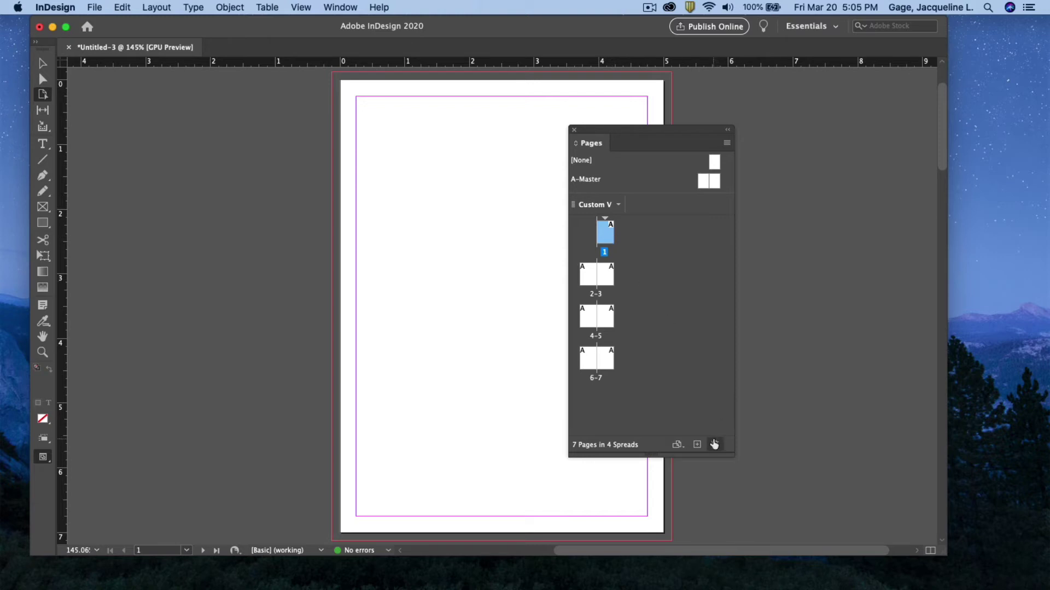
pyautogui.click(714, 444)
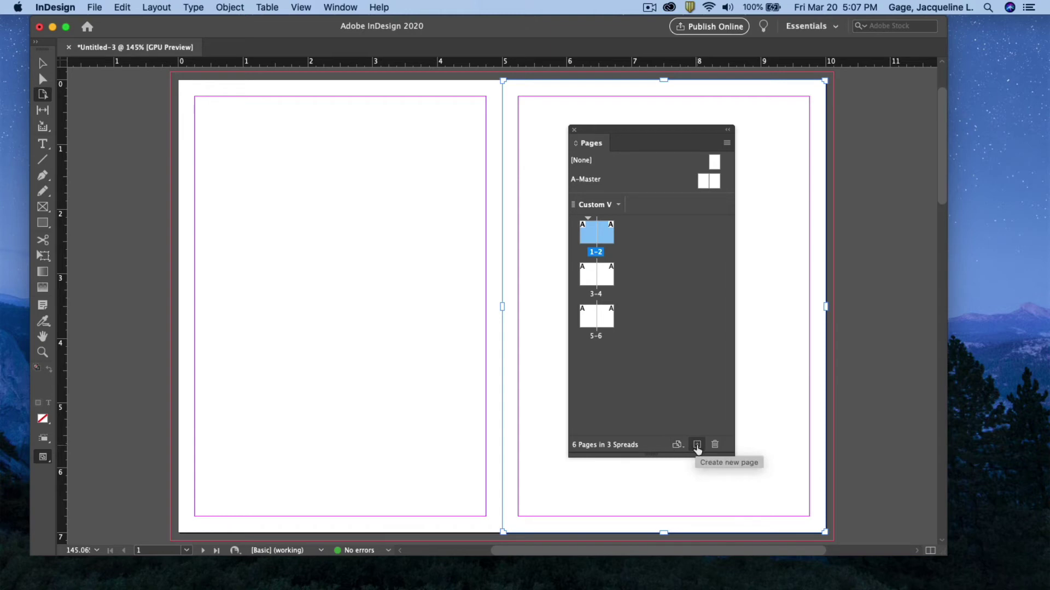
# Add a page after spread 1–2 and move it, then undo both changes
pyautogui.click(697, 445)
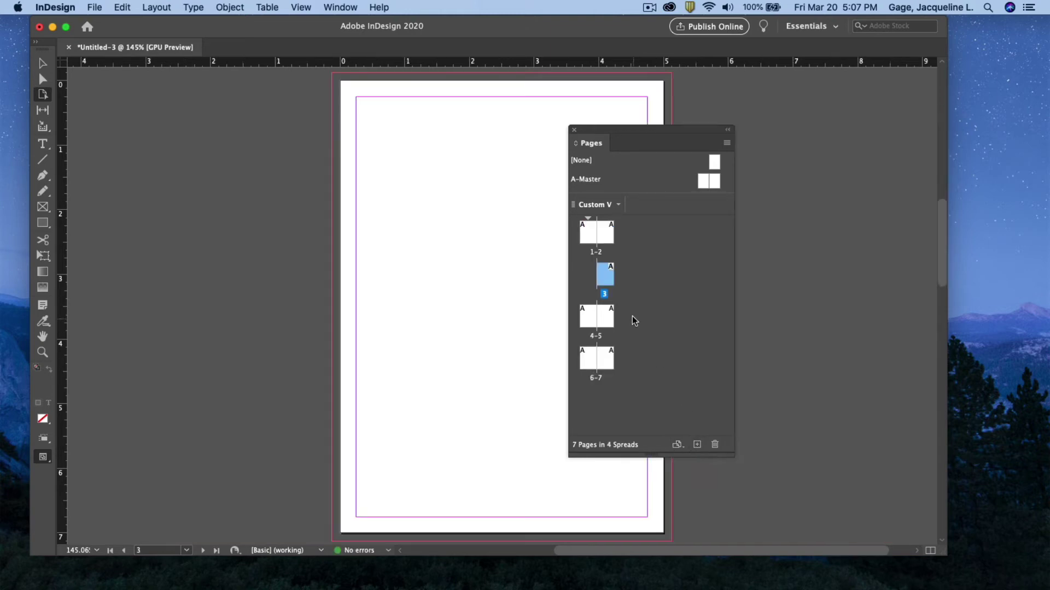
pyautogui.moveTo(607, 277); pyautogui.dragTo(623, 357)
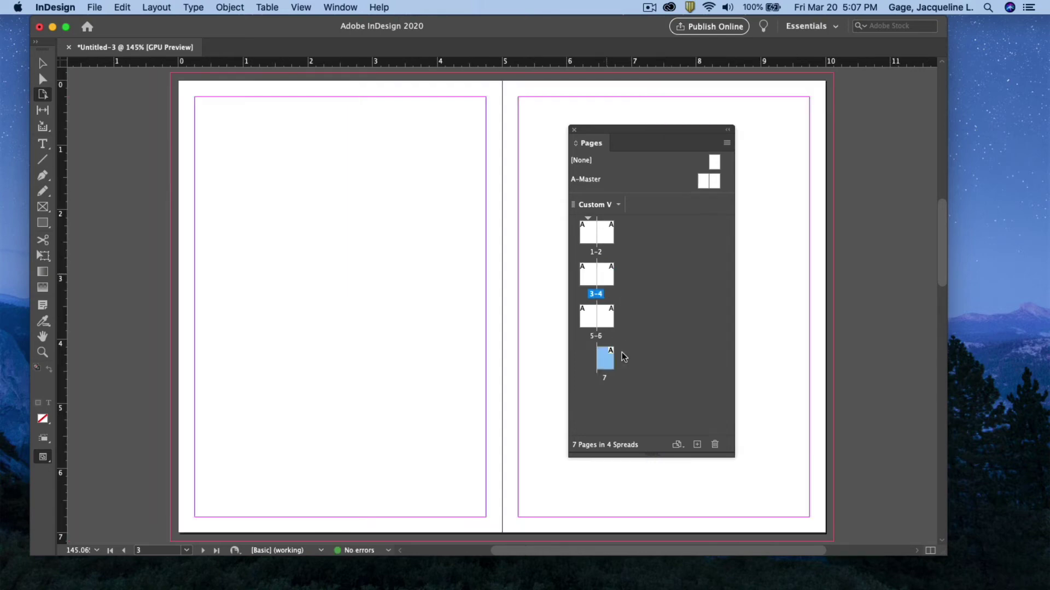
pyautogui.press('cmd+z')
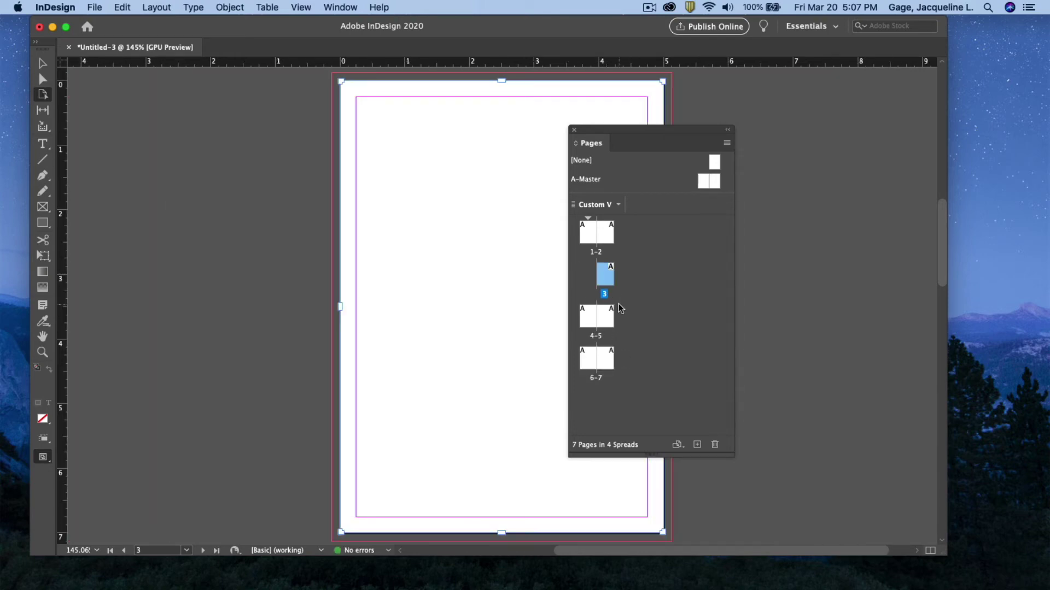
pyautogui.press('super+z')
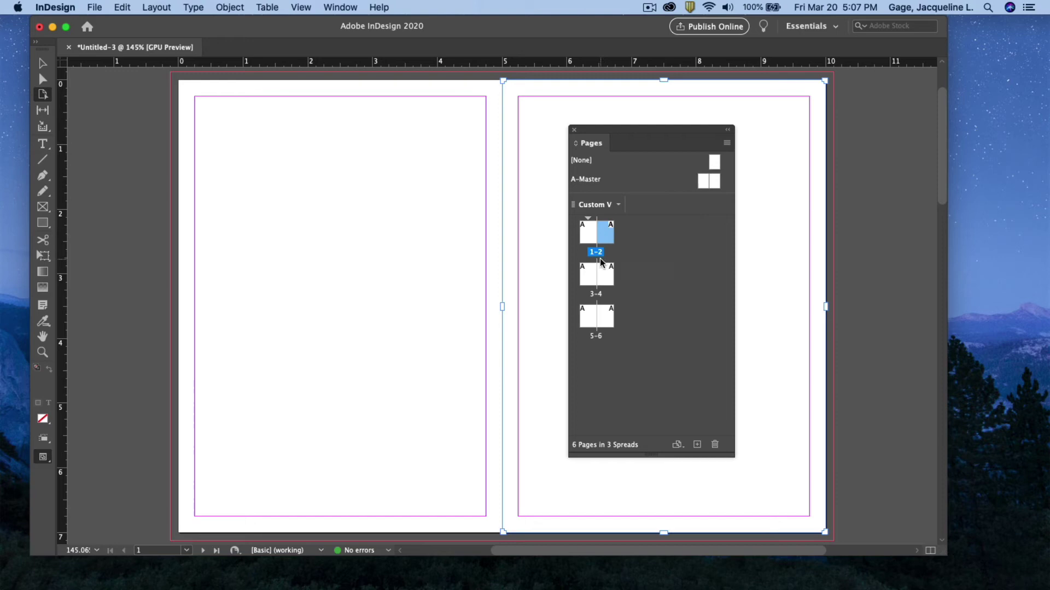
# Add a seventh page after page 6, place it on the left, and move the Pages panel nearer the page
pyautogui.click(610, 320)
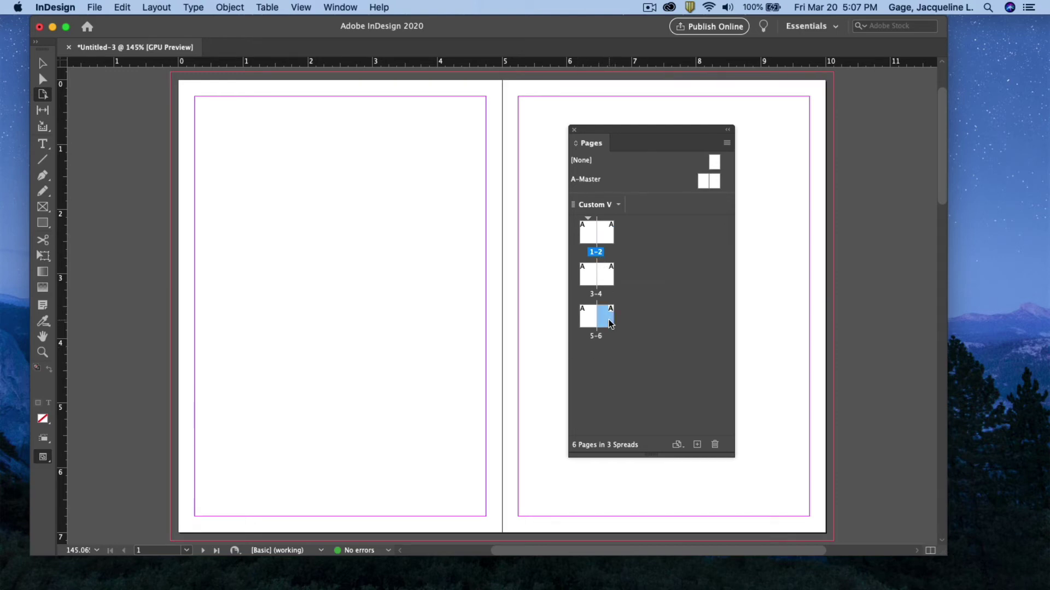
pyautogui.click(697, 444)
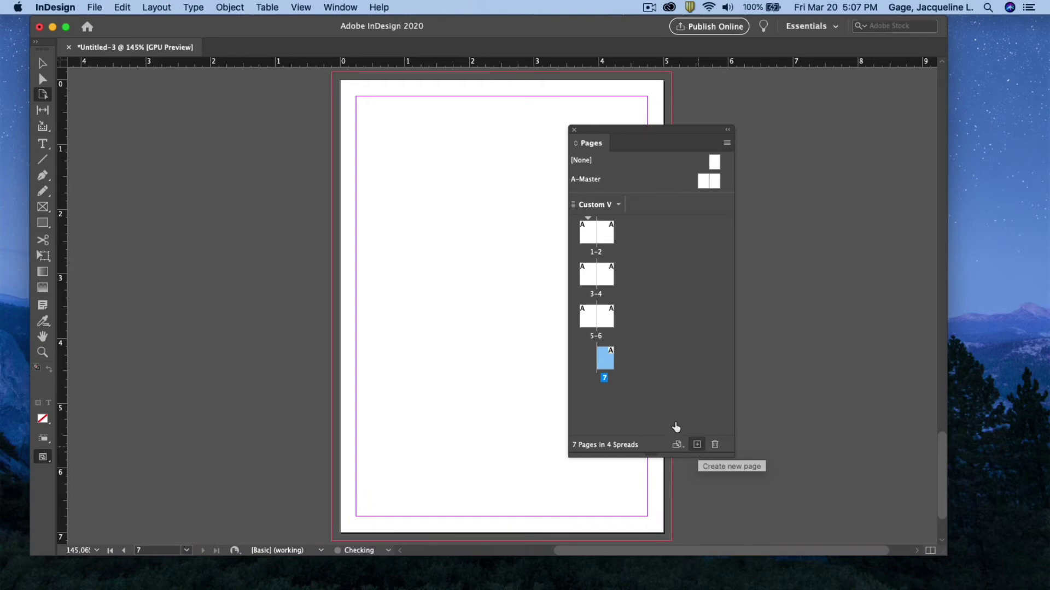
pyautogui.click(608, 363)
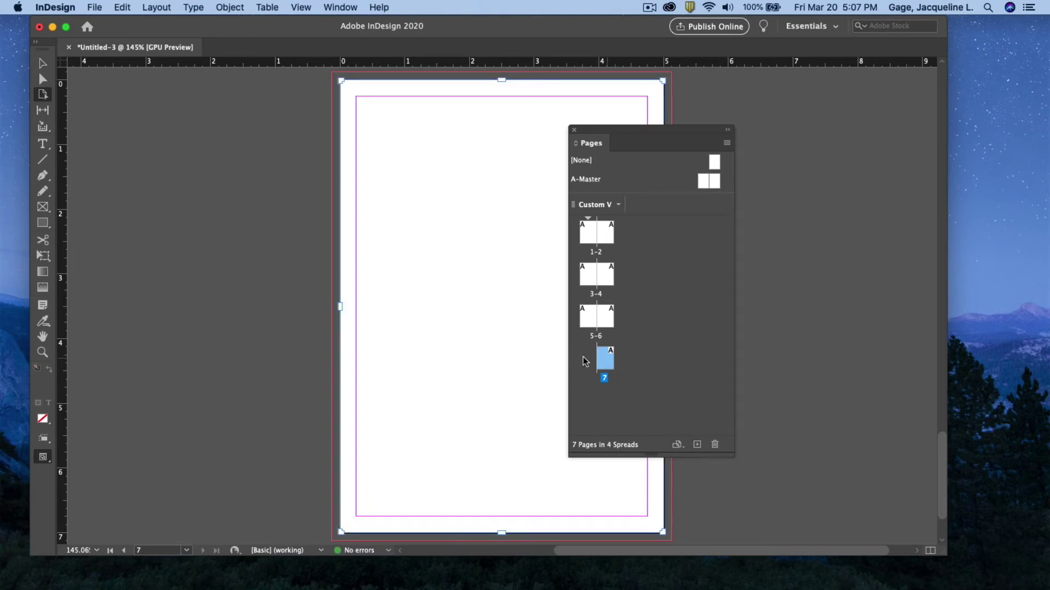
pyautogui.click(638, 354)
pyautogui.moveTo(606, 361)
pyautogui.mouseDown()
pyautogui.moveTo(584, 357)
pyautogui.moveTo(601, 356)
pyautogui.moveTo(594, 362)
pyautogui.mouseUp()
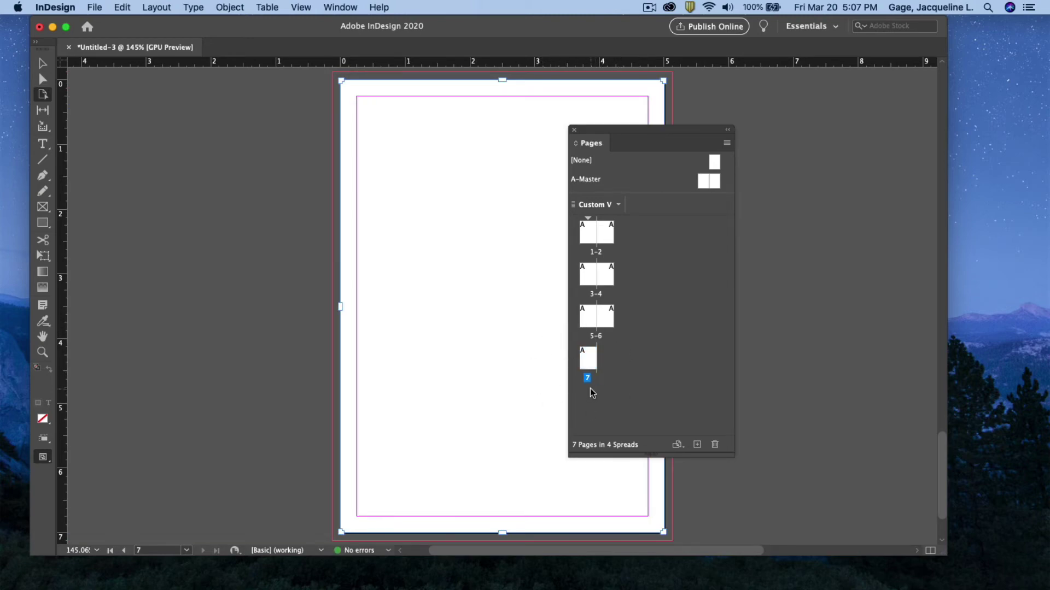
pyautogui.moveTo(620, 133); pyautogui.dragTo(550, 124)
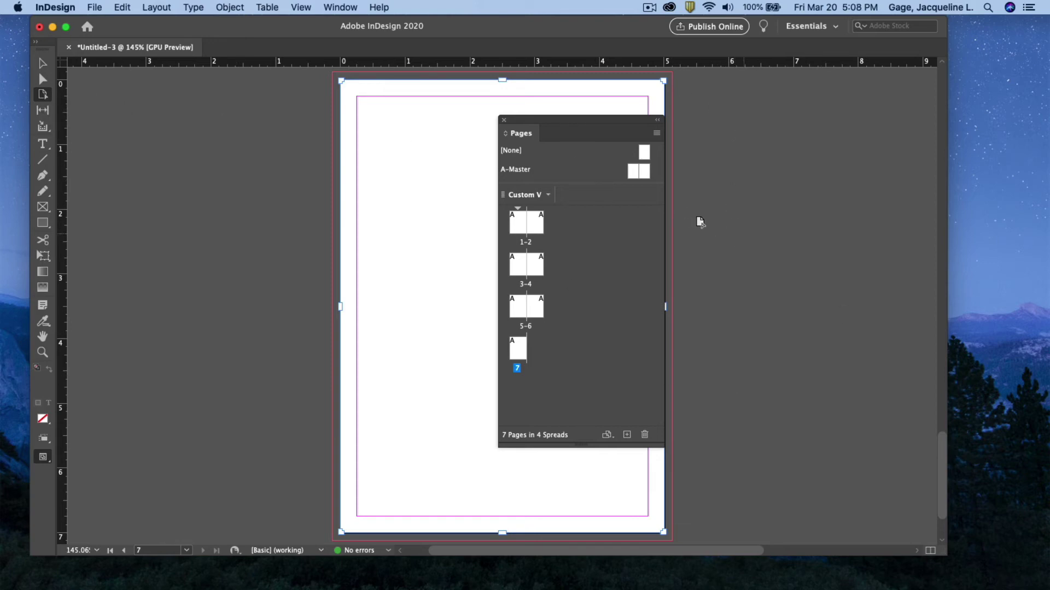
# Show the Properties panel from the Window menu and float it
pyautogui.moveTo(338, 27); pyautogui.dragTo(320, 27)
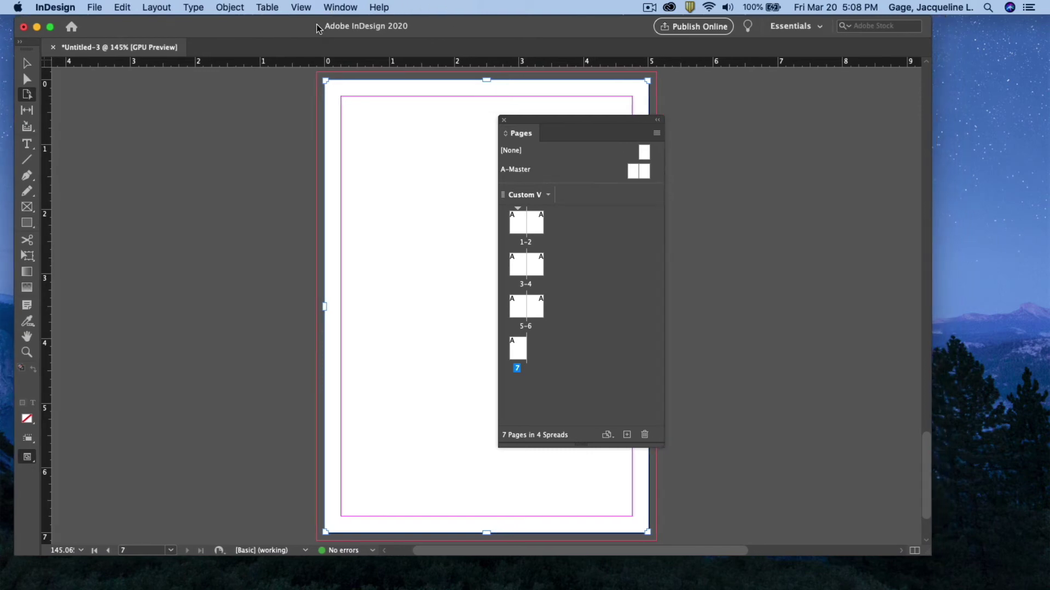
pyautogui.click(340, 7)
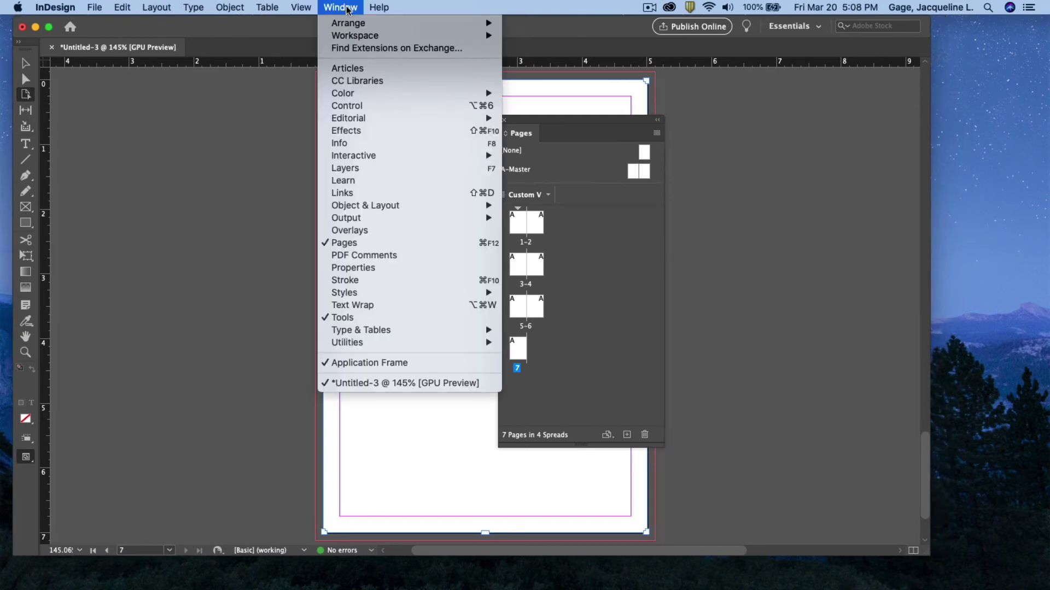
pyautogui.click(382, 268)
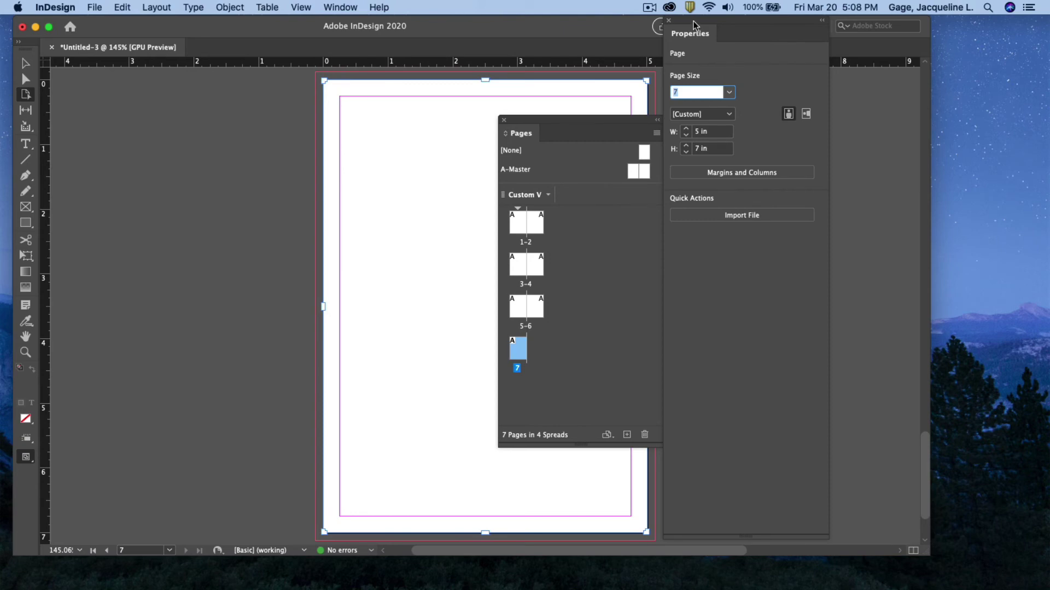
pyautogui.moveTo(696, 25); pyautogui.dragTo(697, 126)
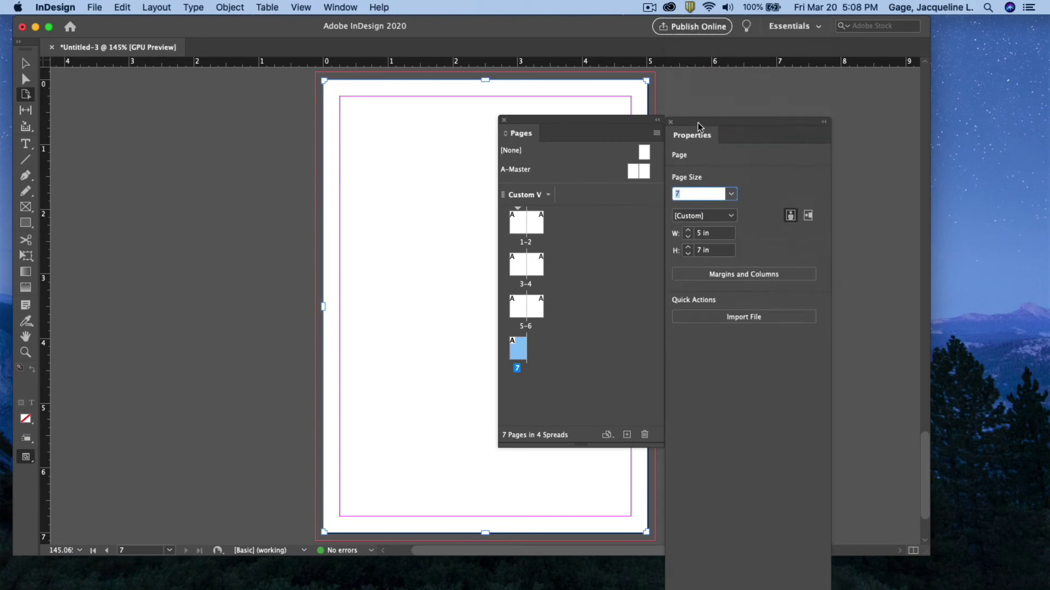
# Switch the workspace to [Essentials Classic]
pyautogui.click(340, 8)
pyautogui.moveTo(350, 37)
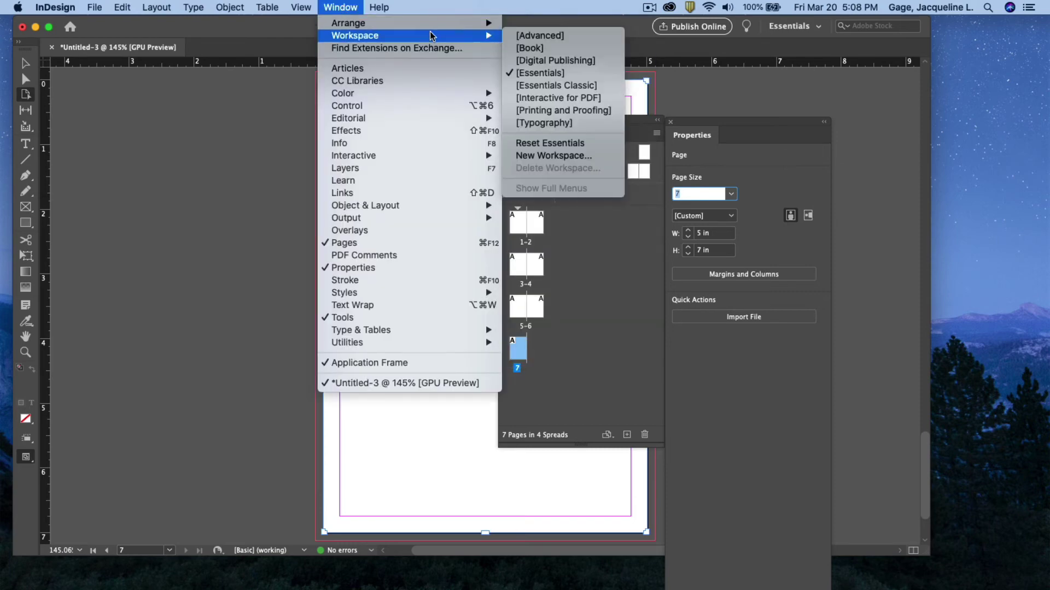
pyautogui.click(547, 86)
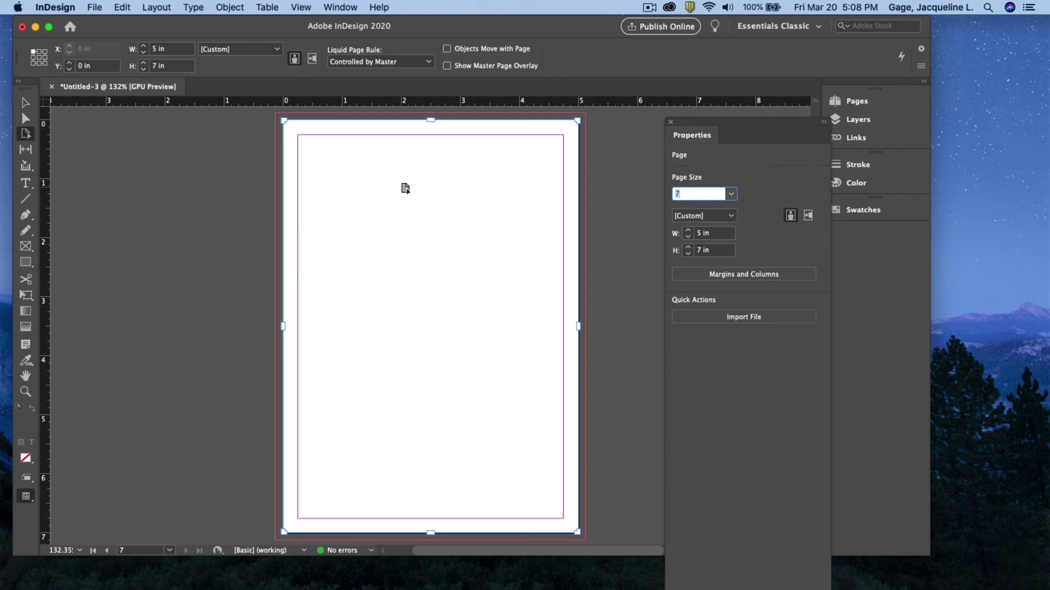
# Place Properties beside the page, open a taller Pages list, and browse pages 5, 6 and 7
pyautogui.moveTo(711, 127); pyautogui.dragTo(640, 167)
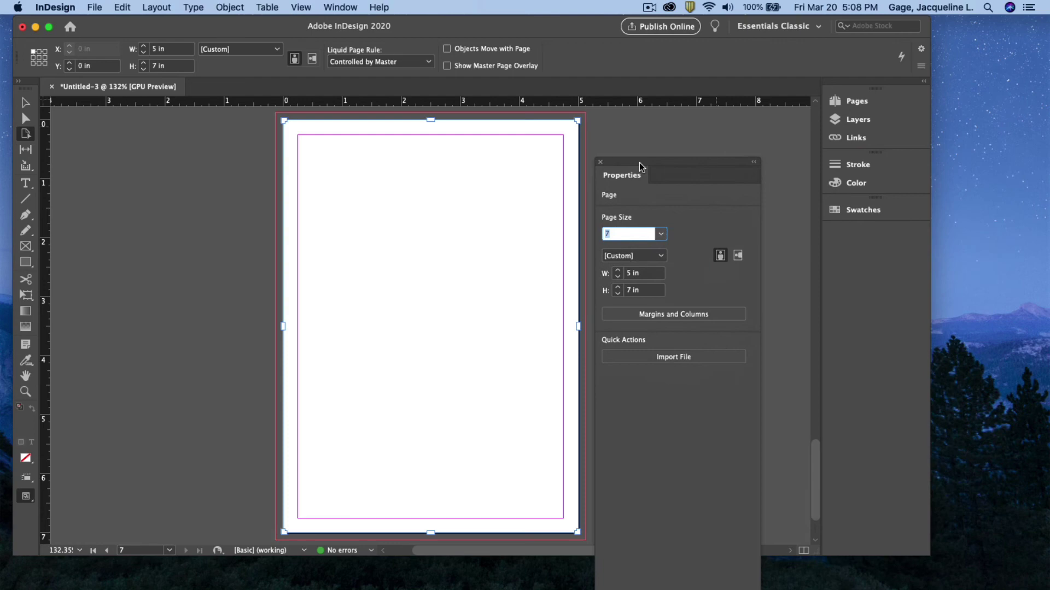
pyautogui.click(854, 104)
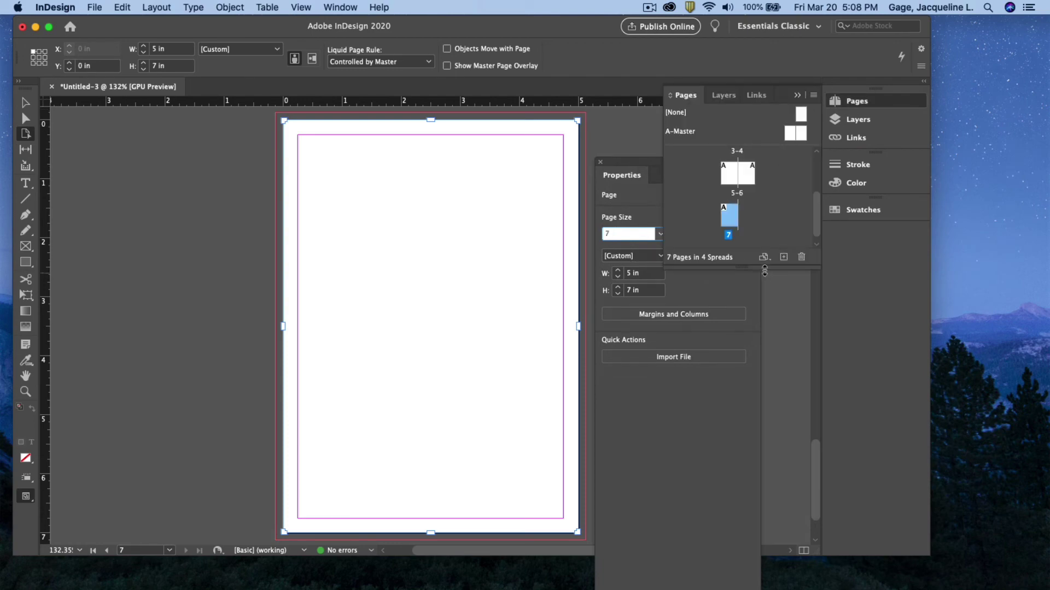
pyautogui.moveTo(762, 268); pyautogui.dragTo(766, 487)
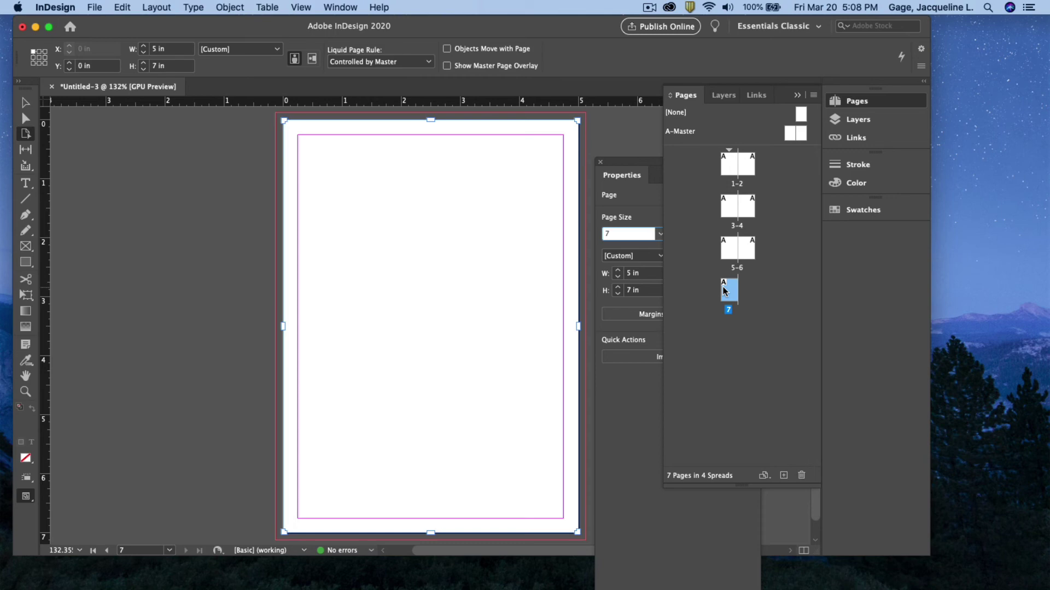
pyautogui.doubleClick(730, 250)
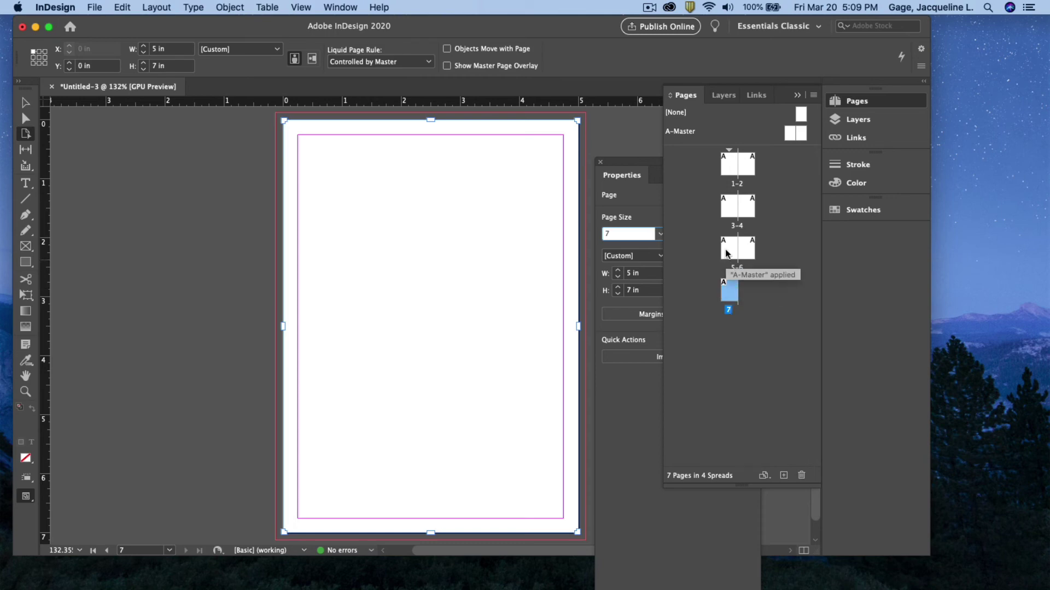
pyautogui.doubleClick(749, 247)
pyautogui.doubleClick(728, 291)
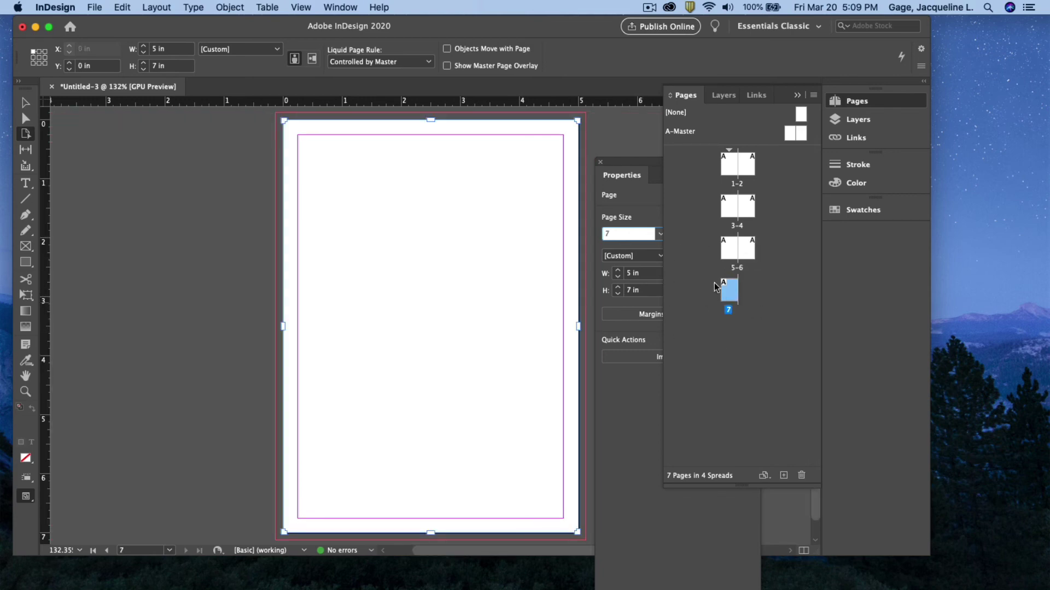
# Split Pages, Layers and Links into separate floating panels and dock Properties beside Pages
pyautogui.moveTo(685, 95); pyautogui.dragTo(776, 117)
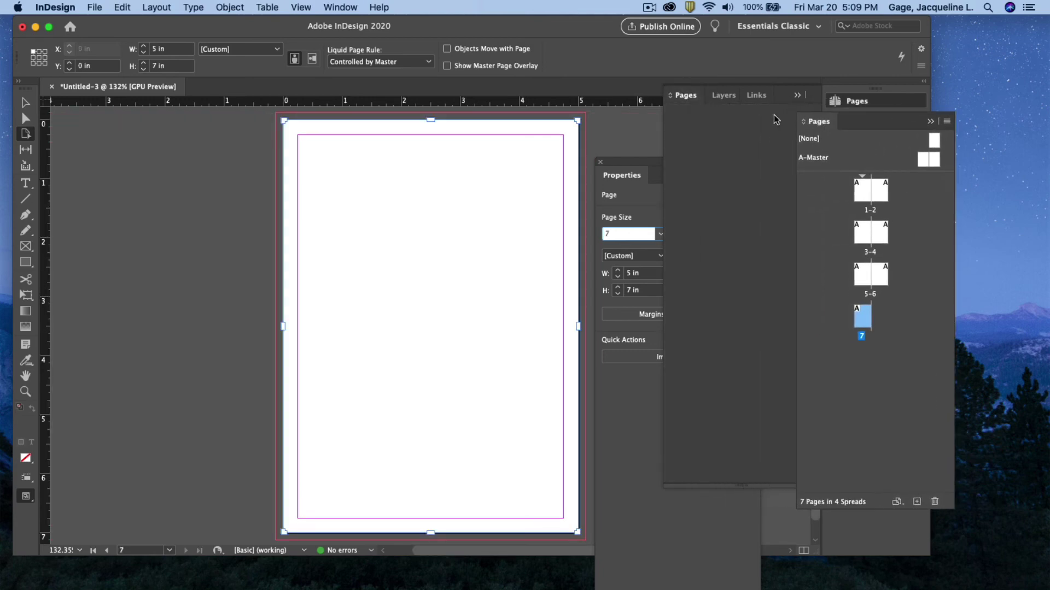
pyautogui.moveTo(687, 94); pyautogui.dragTo(744, 134)
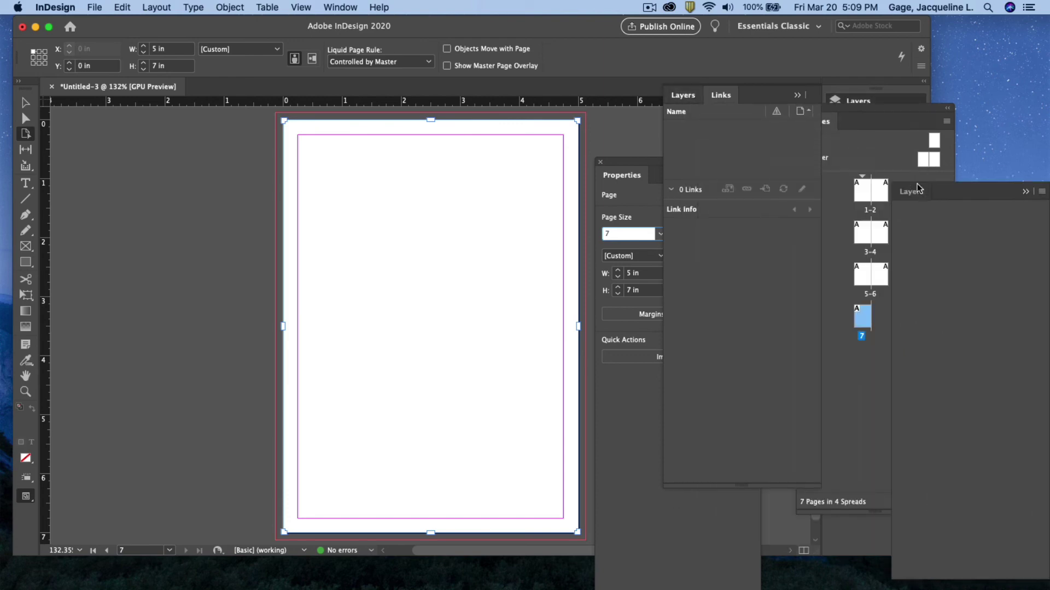
pyautogui.moveTo(694, 96); pyautogui.dragTo(983, 435)
pyautogui.moveTo(649, 156); pyautogui.dragTo(676, 112)
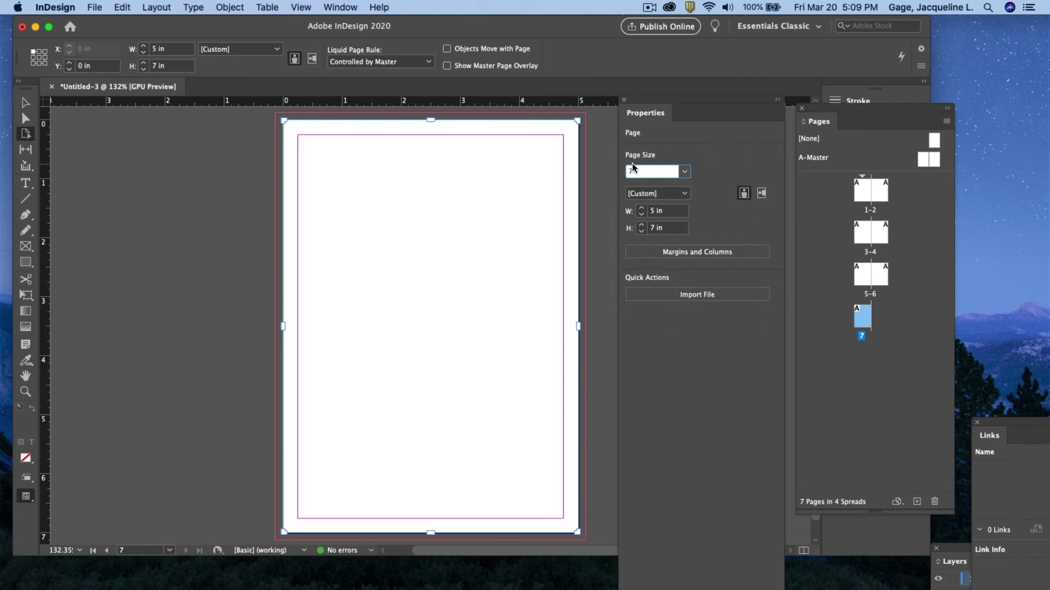
# Set page 7's width to 3 in in the Properties panel
pyautogui.click(672, 213)
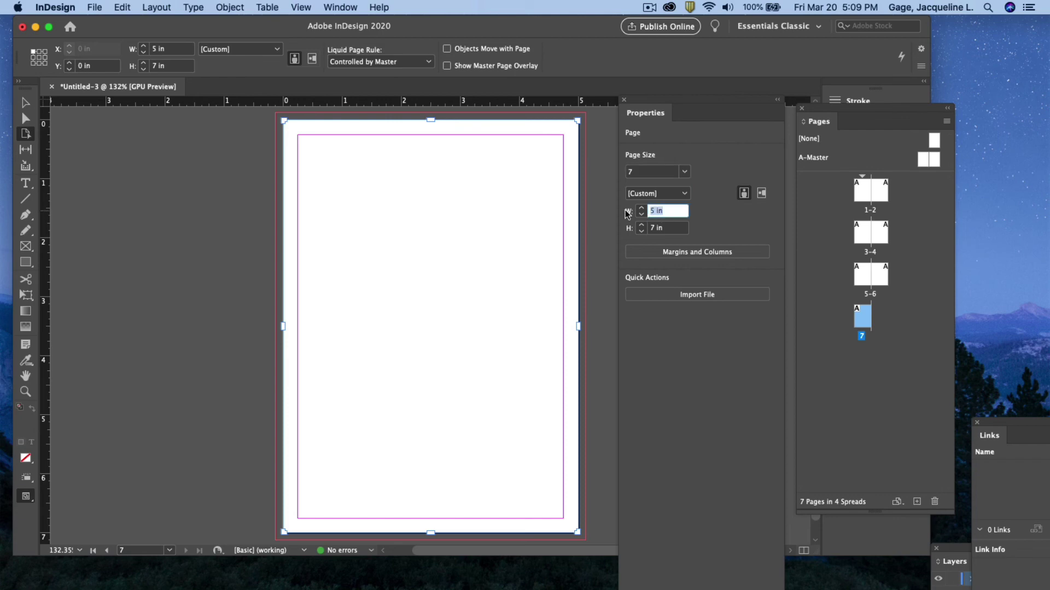
pyautogui.write('3')
pyautogui.press('Tab')
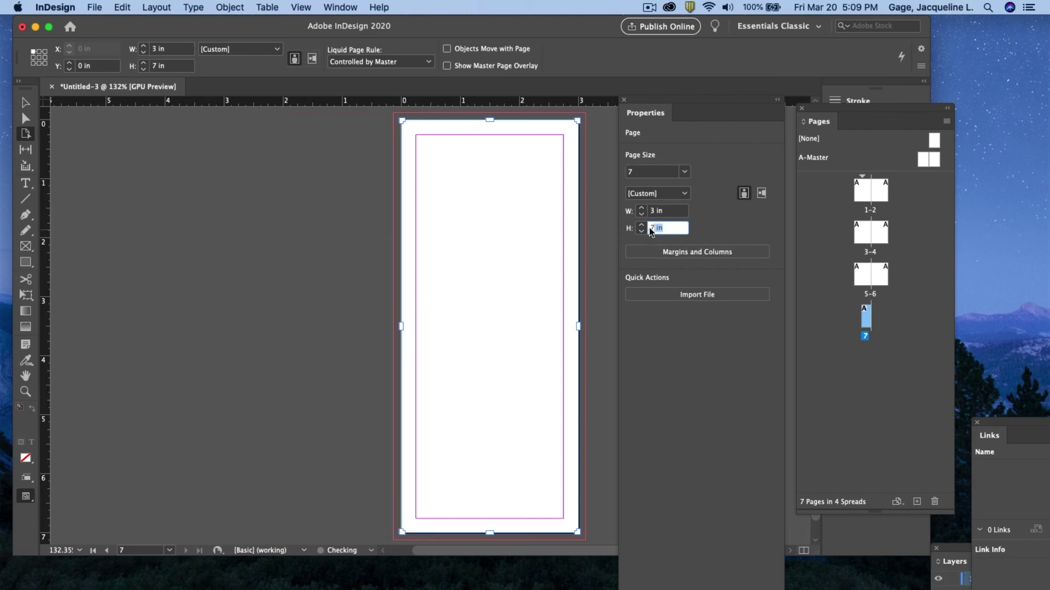
pyautogui.write('5')
# Duplicate the narrow page 7 as page 8 and add another page after it
pyautogui.moveTo(835, 111); pyautogui.dragTo(683, 103)
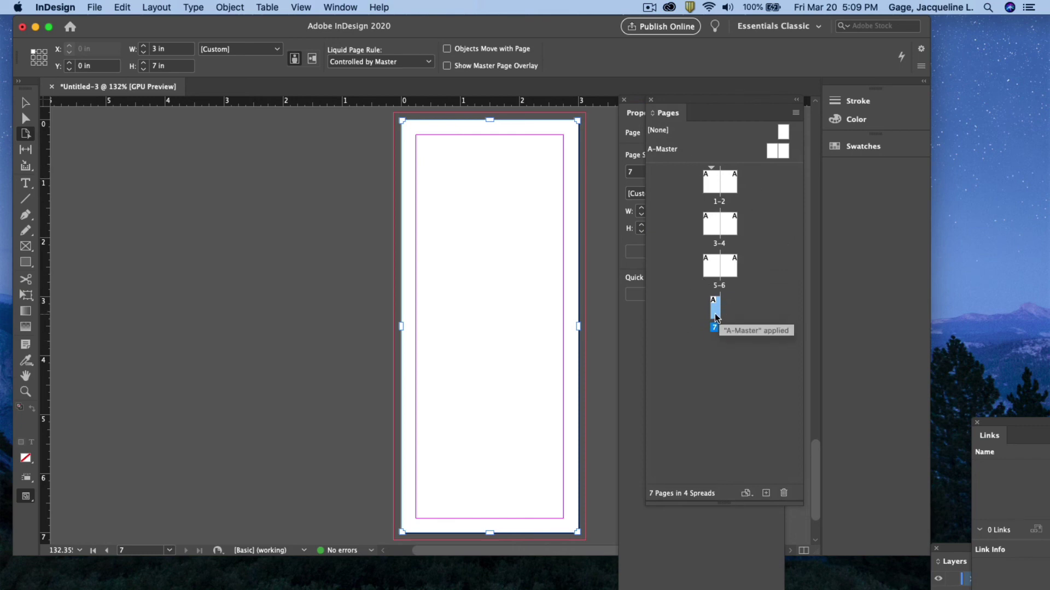
pyautogui.moveTo(716, 318); pyautogui.dragTo(766, 491)
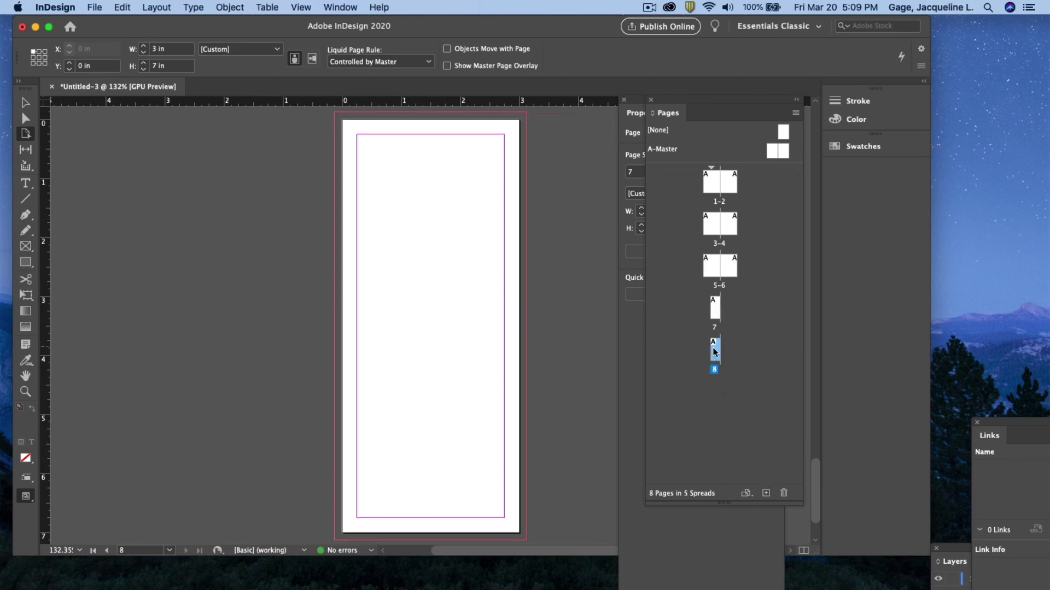
pyautogui.click(766, 493)
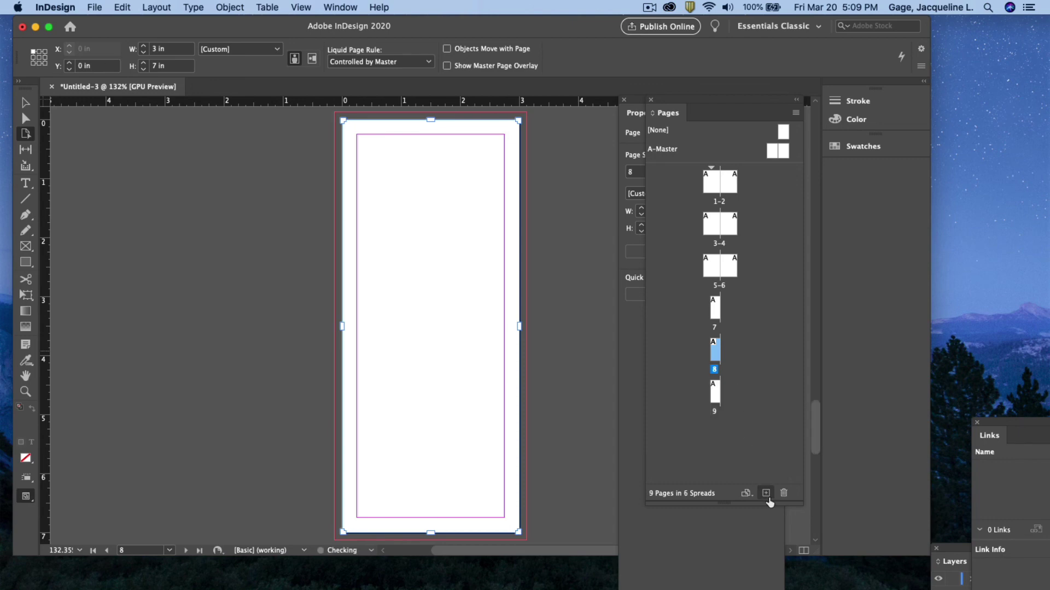
pyautogui.click(744, 406)
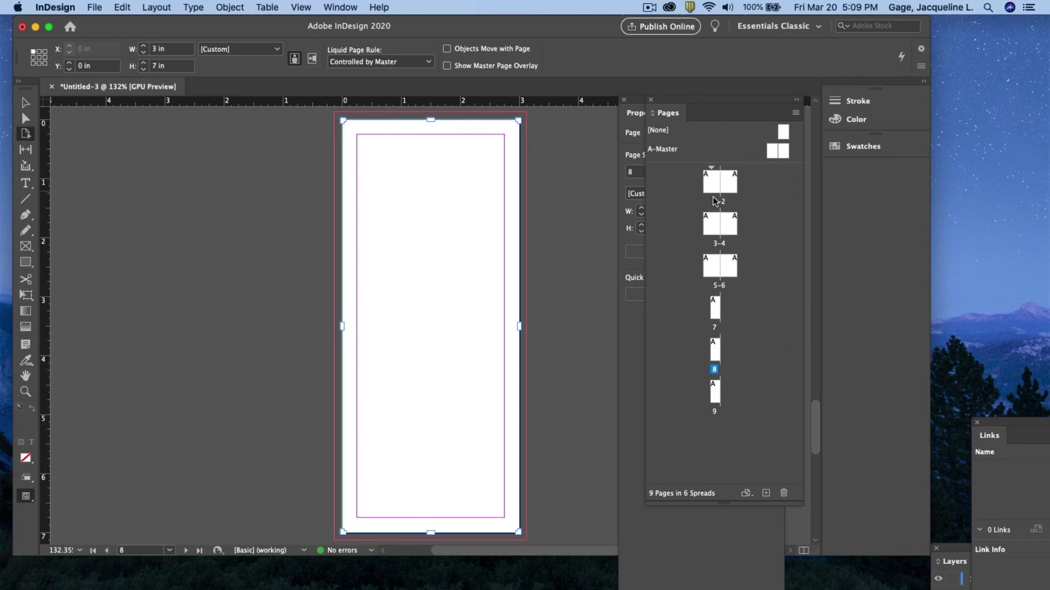
# Delete the extra spreads 3–4 and 5–6
pyautogui.doubleClick(711, 225)
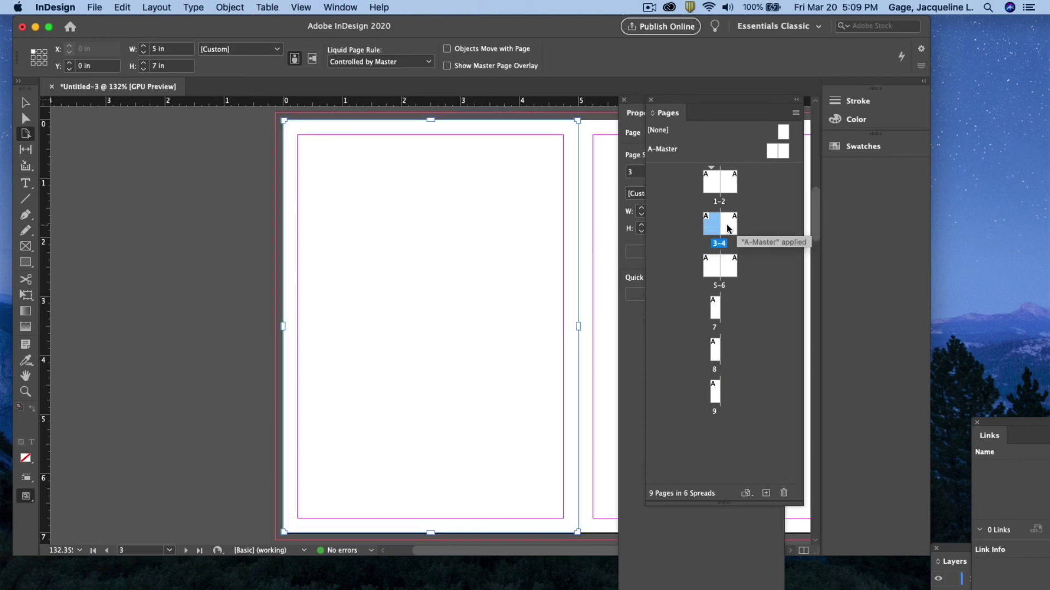
pyautogui.keyDown('shift'); pyautogui.click(729, 229); pyautogui.keyUp('shift')
pyautogui.click(784, 493)
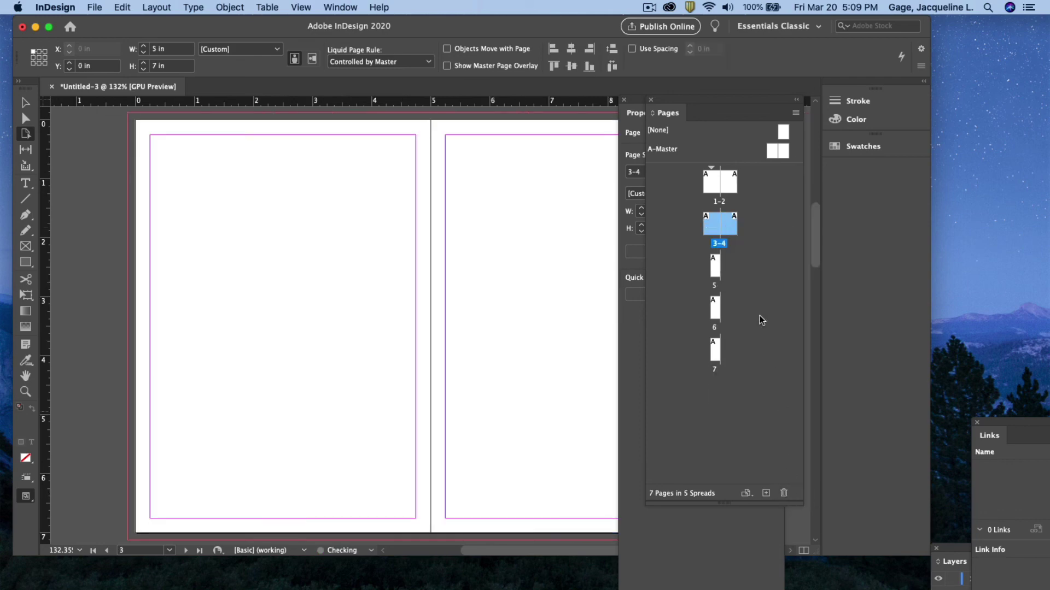
pyautogui.click(783, 492)
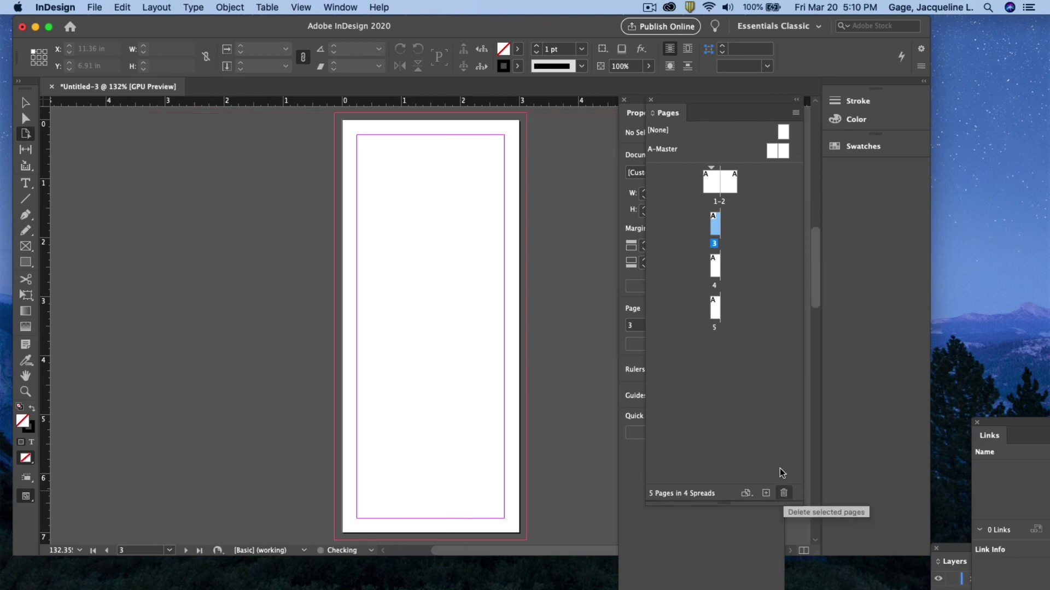
# Select the narrow pages 3 and 4 and delete them, leaving one ticket page
pyautogui.click(716, 244)
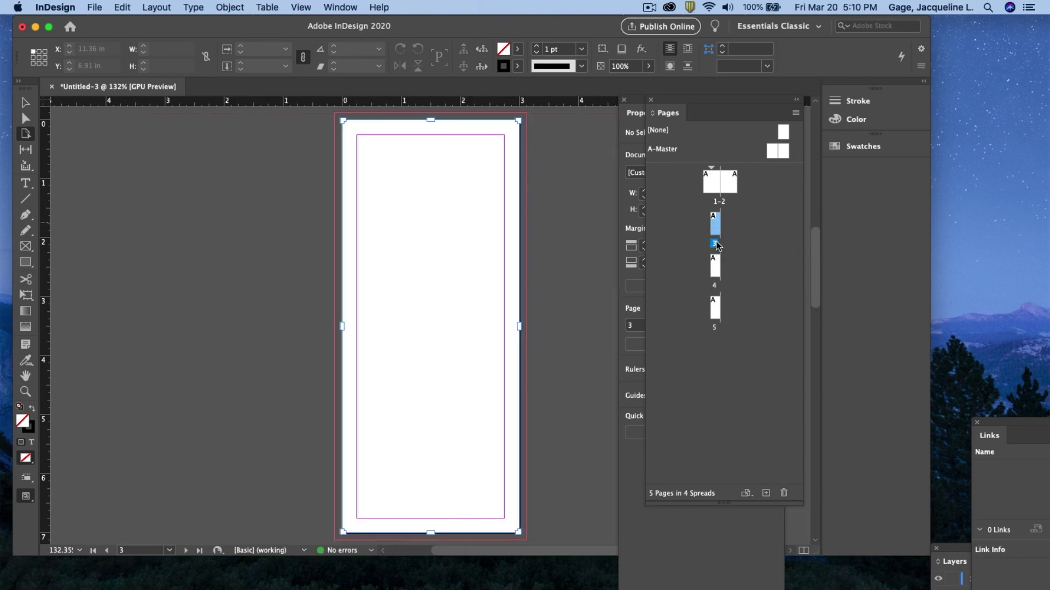
pyautogui.moveTo(645, 101); pyautogui.dragTo(897, 236)
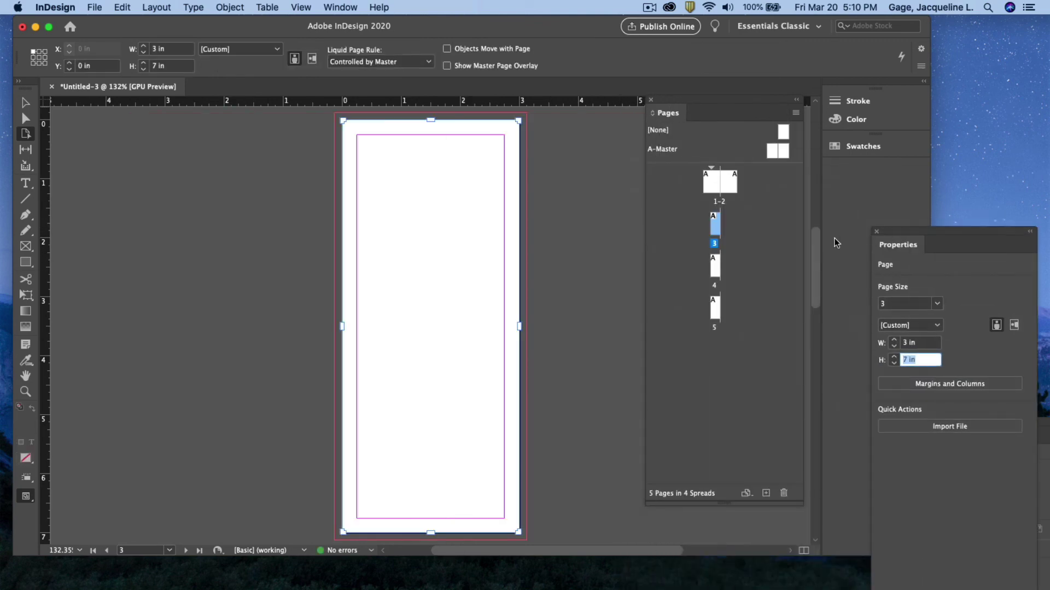
pyautogui.keyDown('shift'); pyautogui.click(710, 266); pyautogui.keyUp('shift')
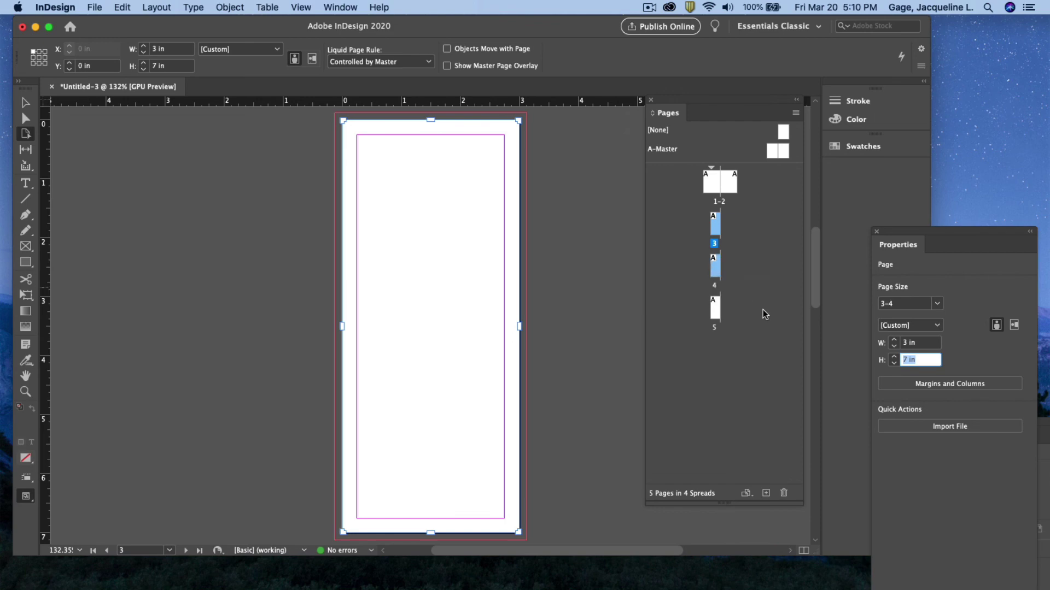
pyautogui.click(783, 493)
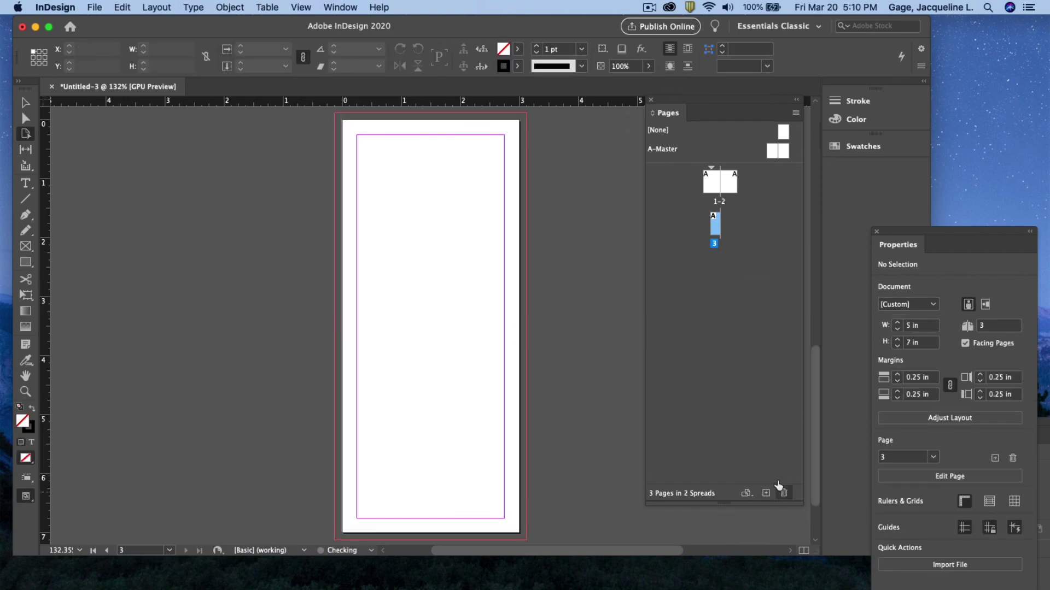